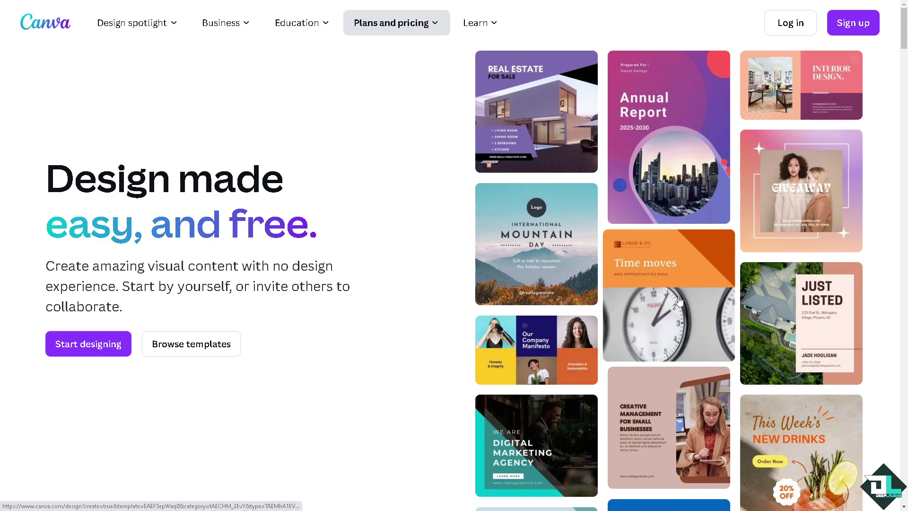
# - Sign up from the home page and start a new design from the Templates page
pyautogui.click(871, 18)
pyautogui.click(426, 350)
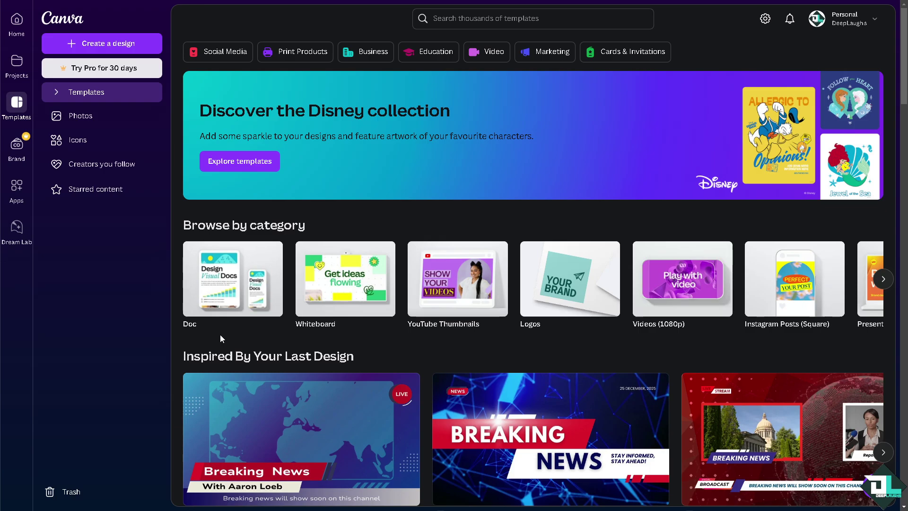
pyautogui.click(56, 93)
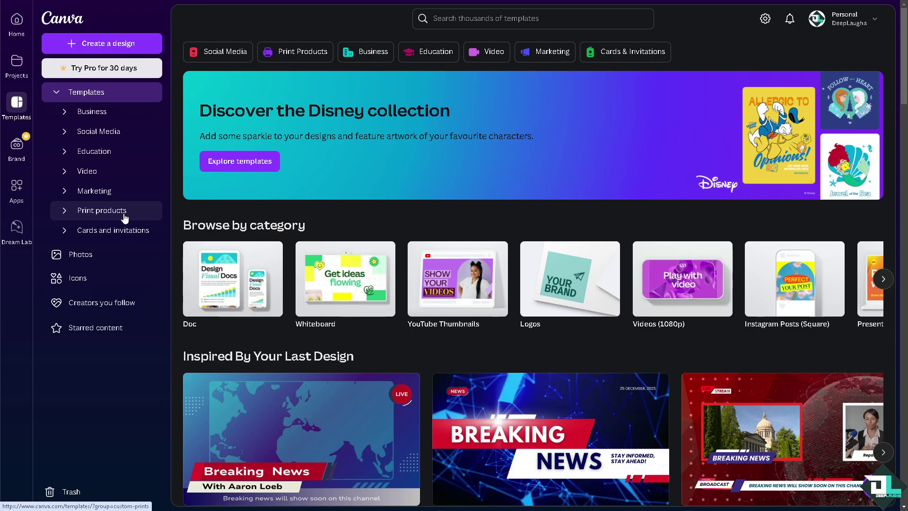
pyautogui.click(124, 47)
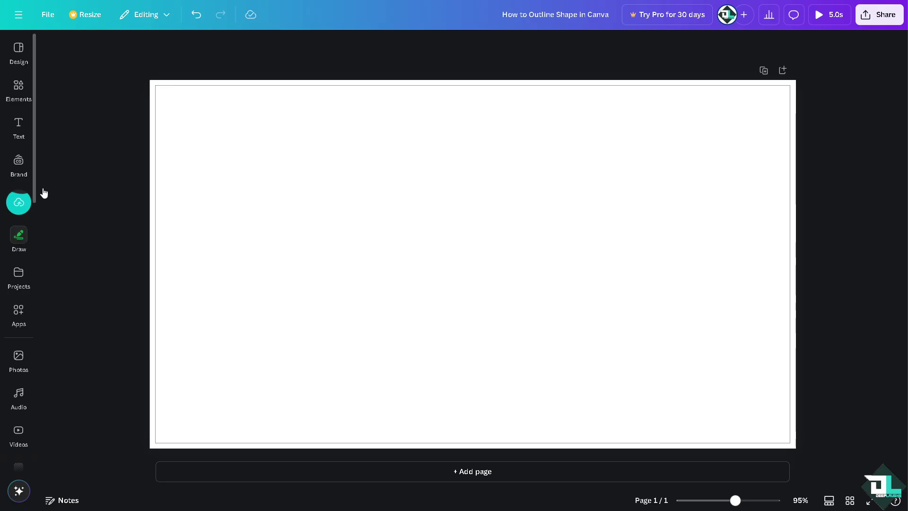
# - Insert the uploaded "How to Outline Shape" thumbnail image onto the blank page
pyautogui.click(19, 125)
pyautogui.click(18, 88)
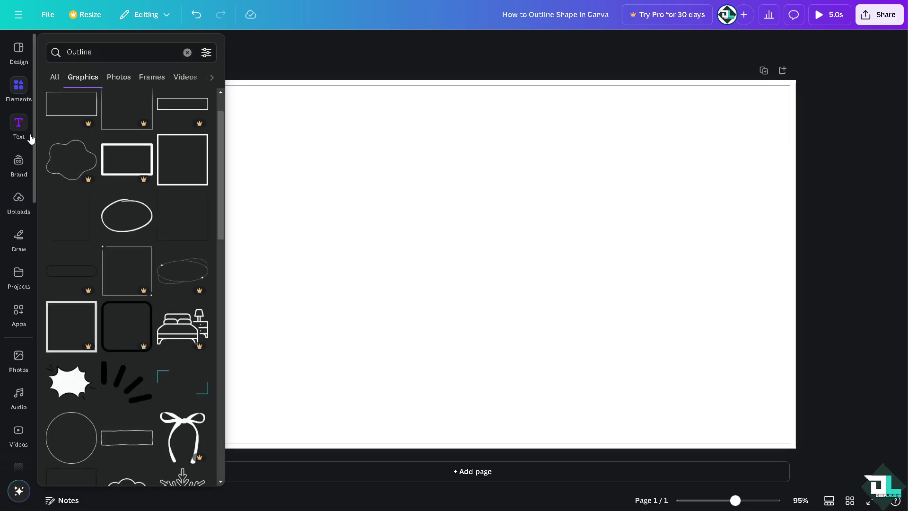
pyautogui.click(19, 126)
pyautogui.click(19, 201)
pyautogui.click(85, 164)
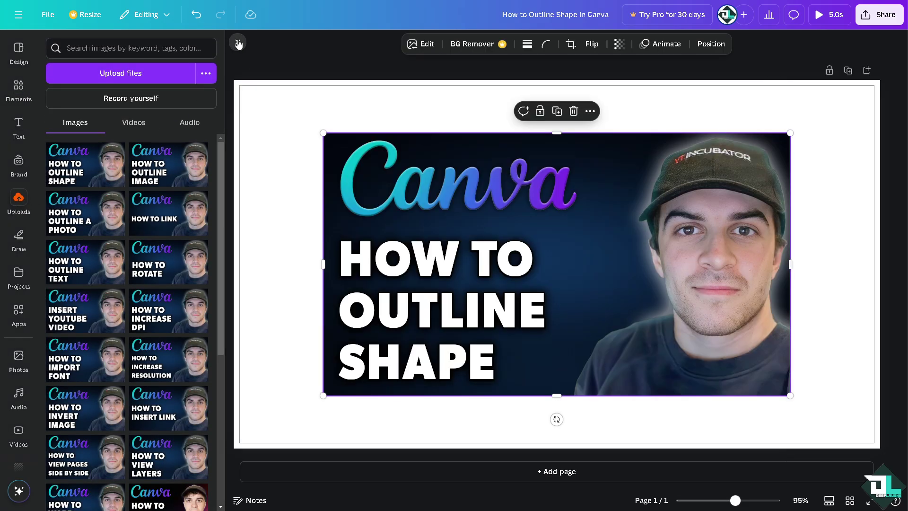
# - Move the thumbnail image into the page's upper-left corner and scale it down to about half the page width
pyautogui.click(238, 42)
pyautogui.moveTo(387, 170); pyautogui.dragTo(365, 140)
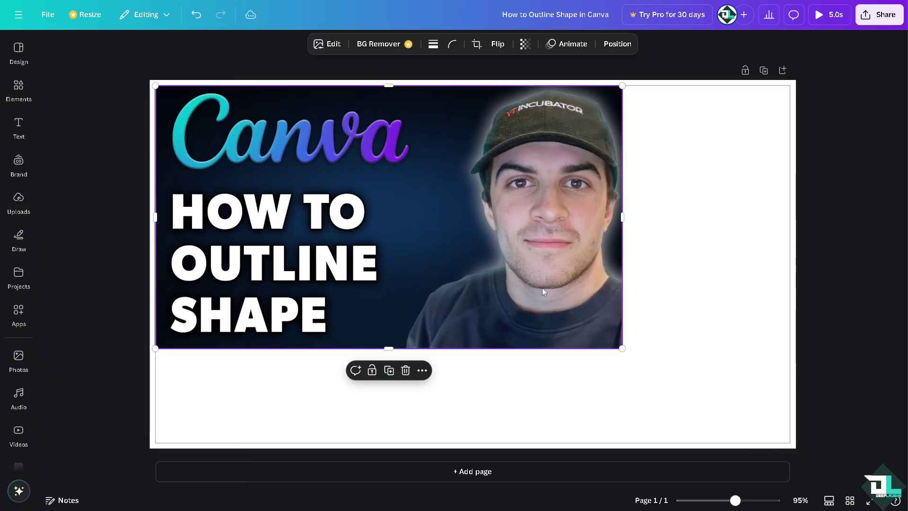
pyautogui.moveTo(623, 349); pyautogui.dragTo(481, 270)
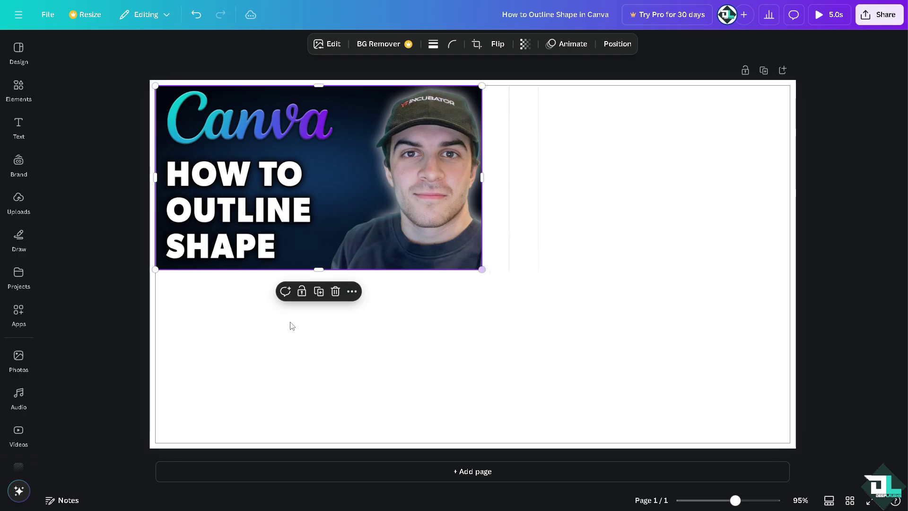
# - Insert the blue snowy-forest video and fit it directly below the thumbnail image, matching its width
pyautogui.click(19, 430)
pyautogui.click(97, 158)
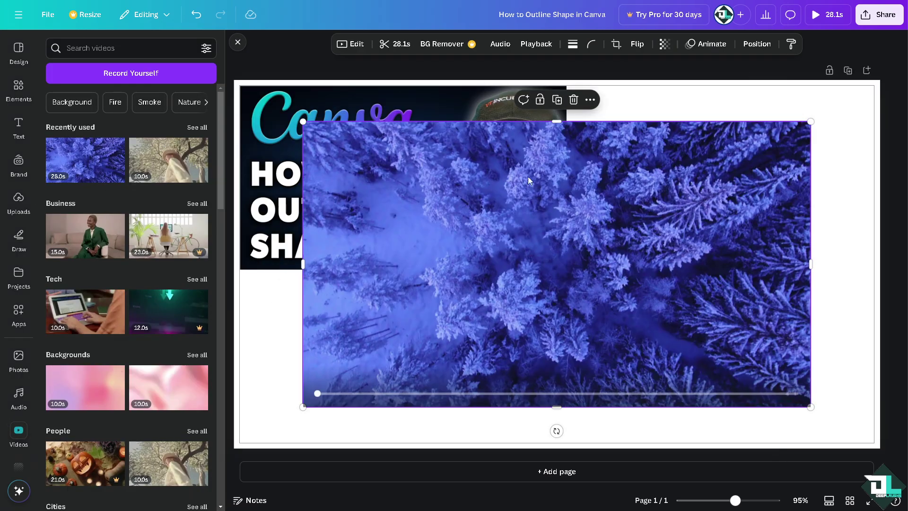
pyautogui.moveTo(528, 185); pyautogui.dragTo(470, 219)
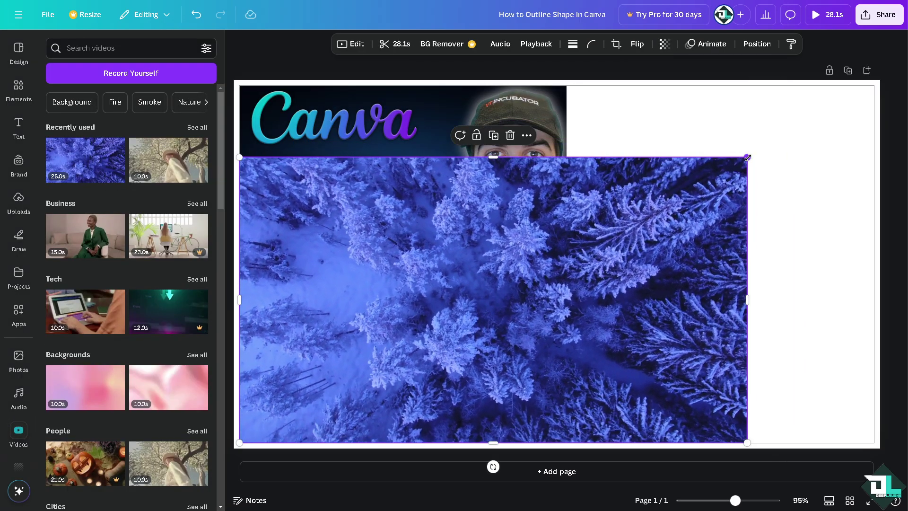
pyautogui.moveTo(746, 156); pyautogui.dragTo(557, 274)
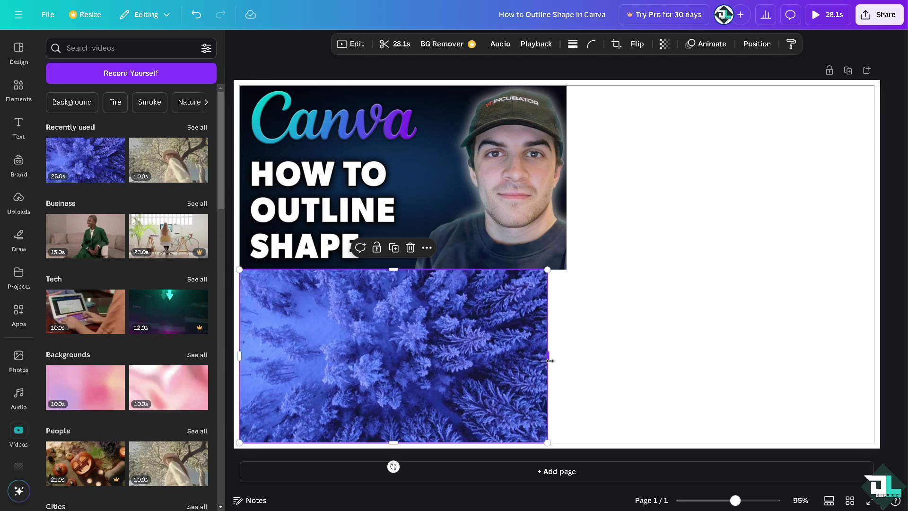
pyautogui.moveTo(547, 358); pyautogui.dragTo(568, 359)
pyautogui.click(591, 360)
# - Clear the "Outline" element search and add a heart from the full shapes collection to the page
pyautogui.click(19, 87)
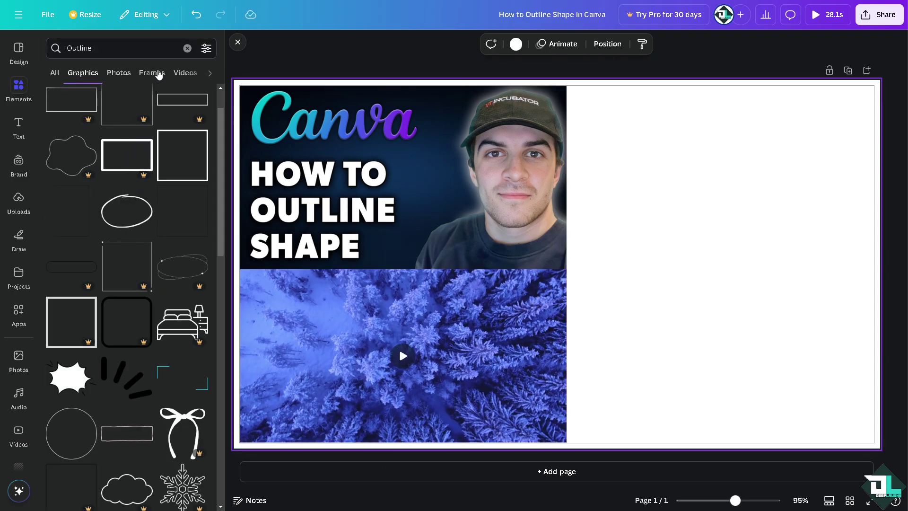
pyautogui.click(187, 48)
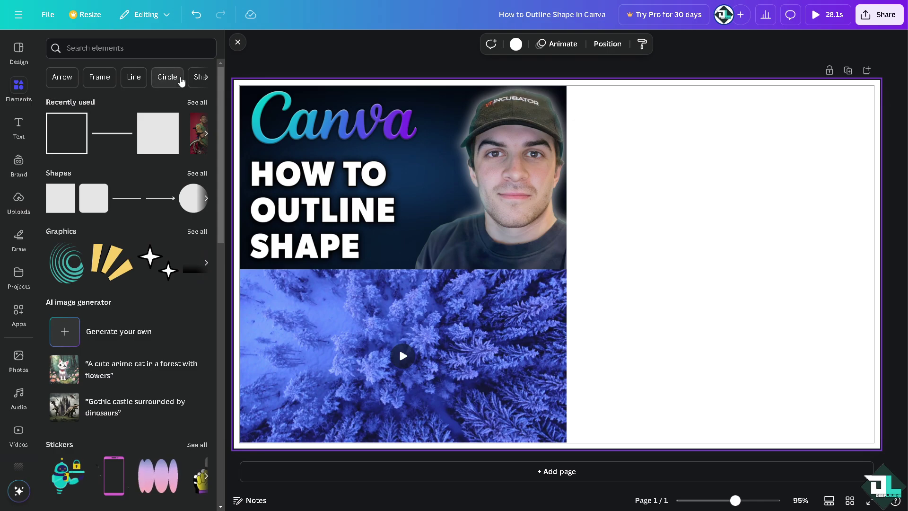
pyautogui.click(196, 174)
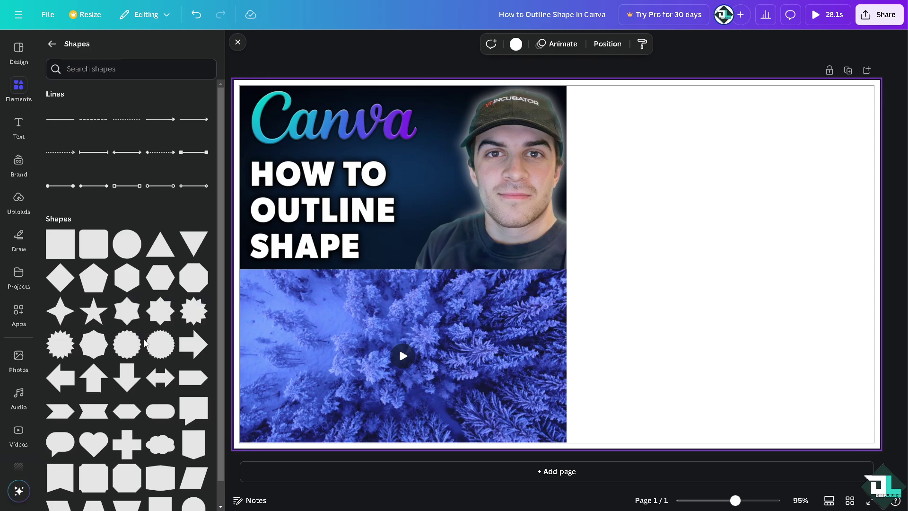
pyautogui.scroll(-1, 147, 344)
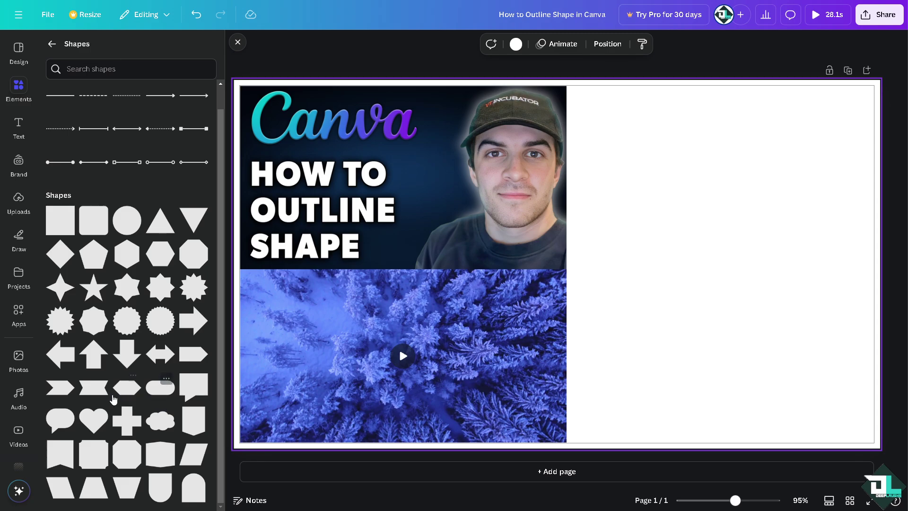
pyautogui.click(99, 414)
pyautogui.click(747, 247)
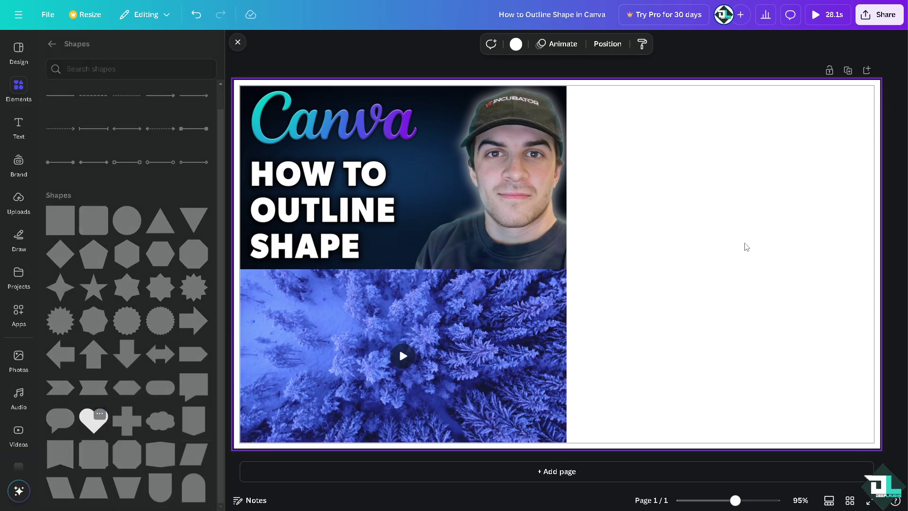
pyautogui.click(91, 422)
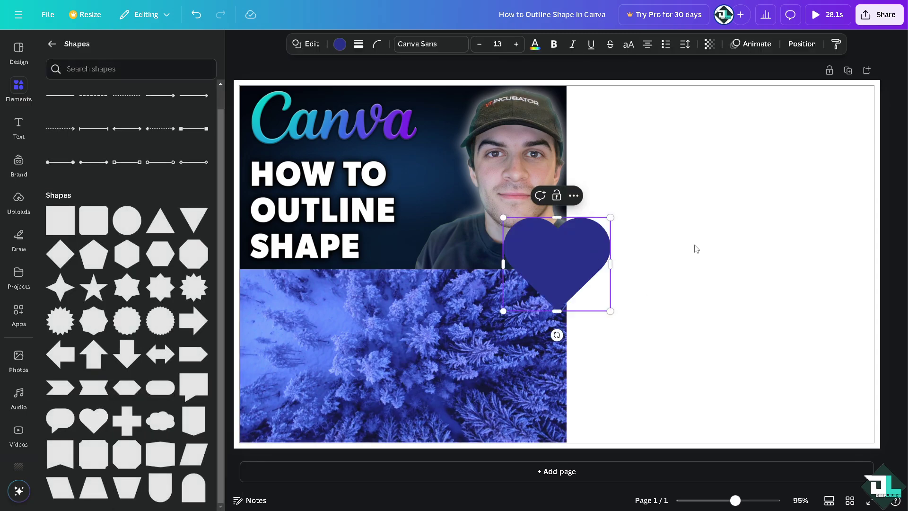
# - Move the heart into the empty area beside the image and video and enlarge it to fill most of that space
pyautogui.moveTo(575, 251); pyautogui.dragTo(692, 158)
pyautogui.moveTo(631, 220); pyautogui.dragTo(494, 345)
pyautogui.moveTo(605, 237); pyautogui.dragTo(694, 247)
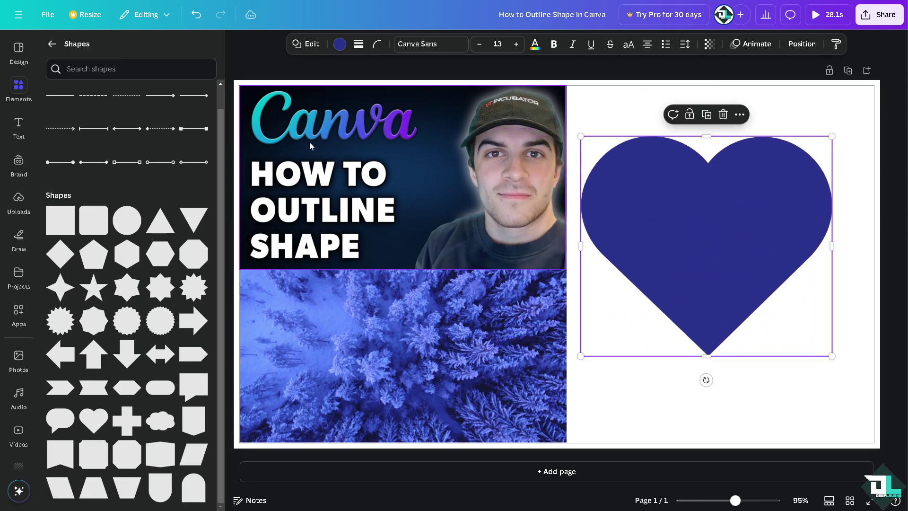
pyautogui.click(411, 95)
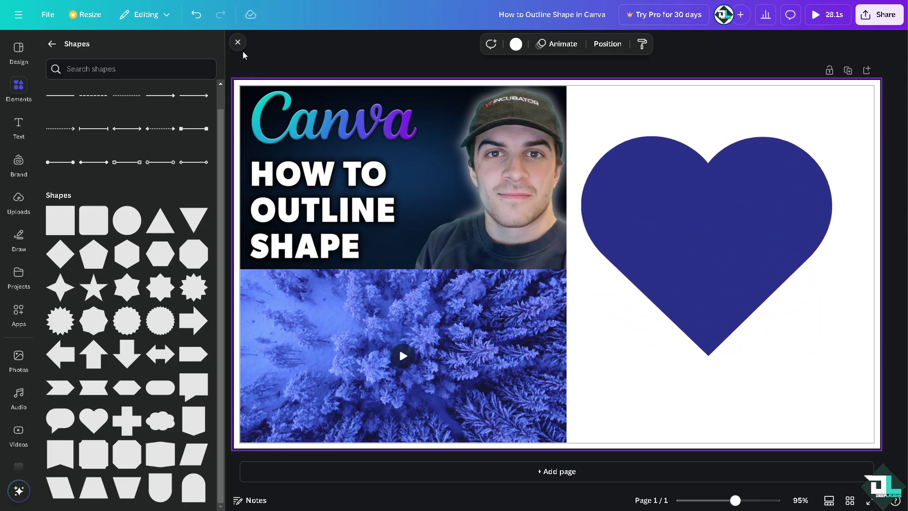
pyautogui.click(238, 42)
# - Adjust the heart's size and position, reducing it to leave free space beside and below it
pyautogui.click(525, 161)
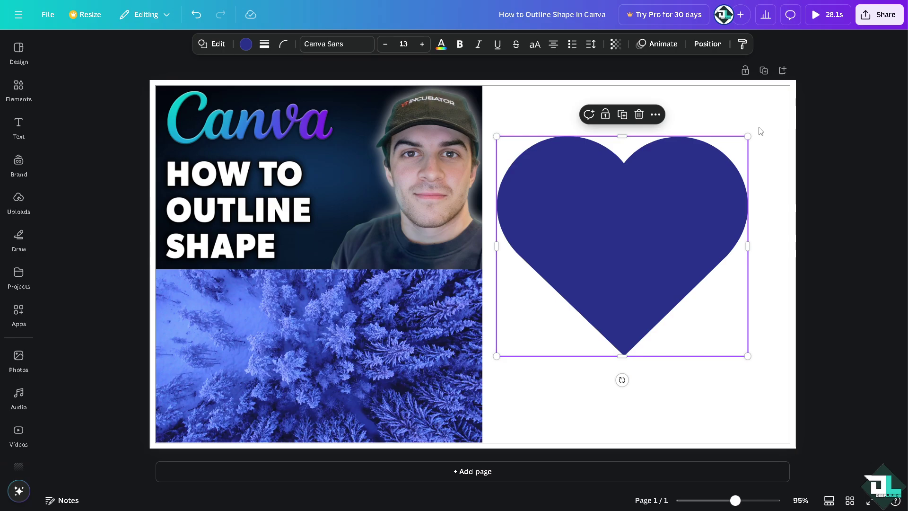
pyautogui.moveTo(748, 135); pyautogui.dragTo(778, 121)
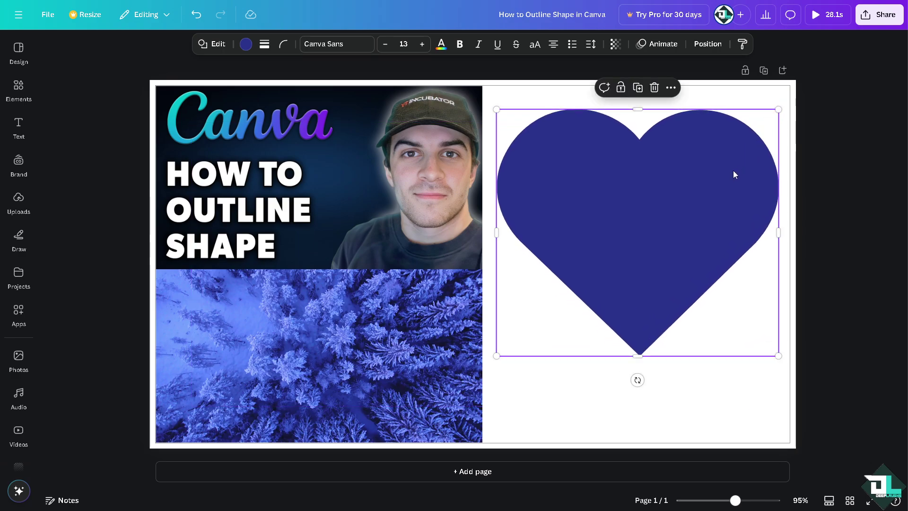
pyautogui.moveTo(731, 172); pyautogui.dragTo(732, 195)
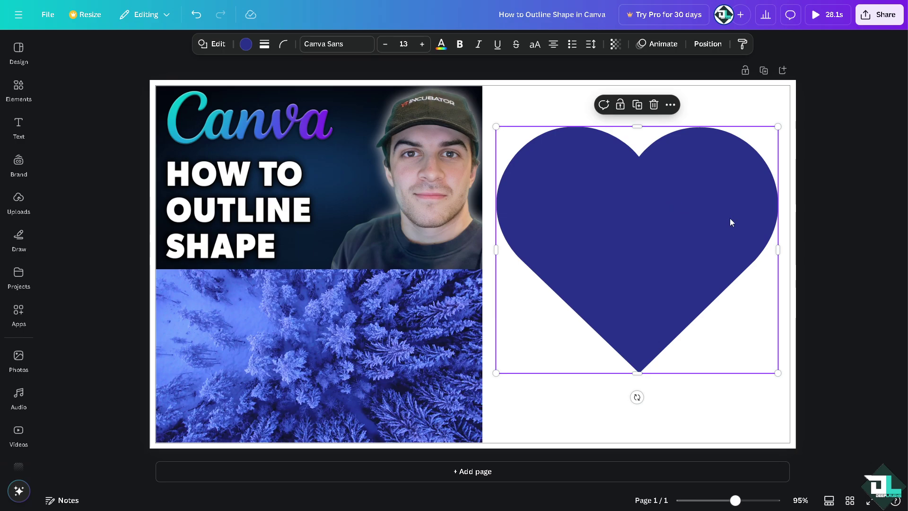
pyautogui.moveTo(774, 372); pyautogui.dragTo(704, 308)
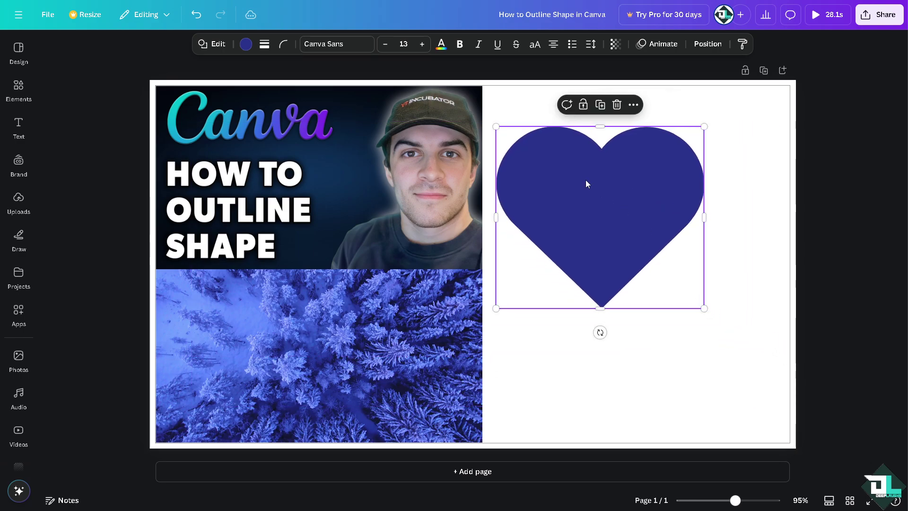
# - Copy the heart, shift the original toward the page's lower right, and paste a duplicate beside it
pyautogui.rightClick(562, 190)
pyautogui.click(598, 203)
pyautogui.moveTo(620, 189); pyautogui.dragTo(654, 225)
pyautogui.hotkey('ctrl', 'v')
pyautogui.click(576, 158)
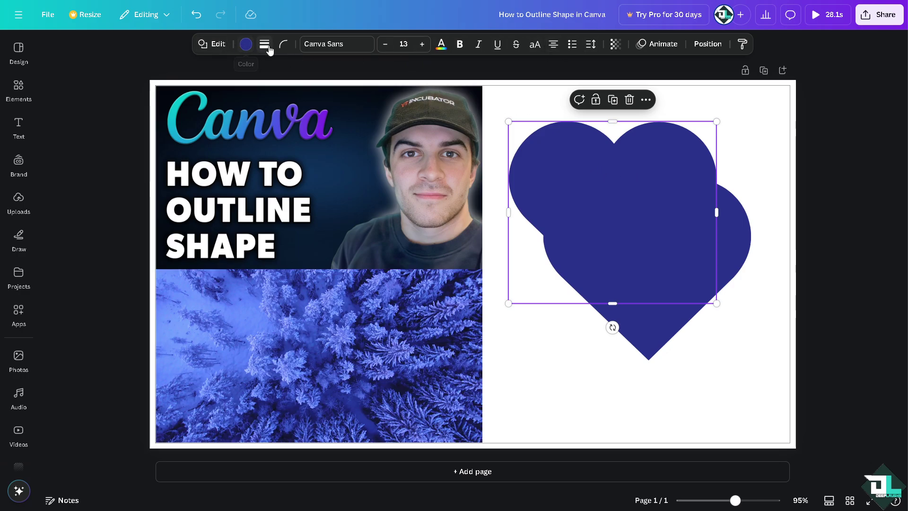
pyautogui.click(441, 44)
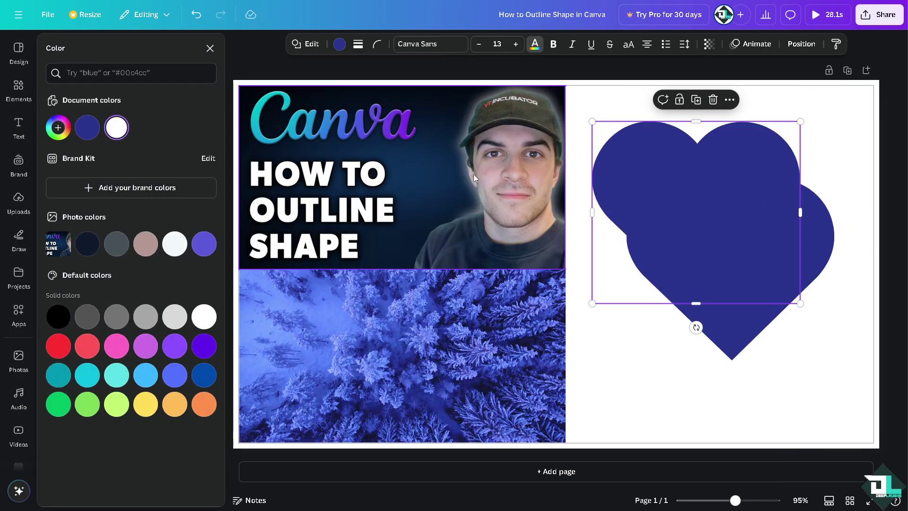
pyautogui.click(813, 126)
pyautogui.click(582, 144)
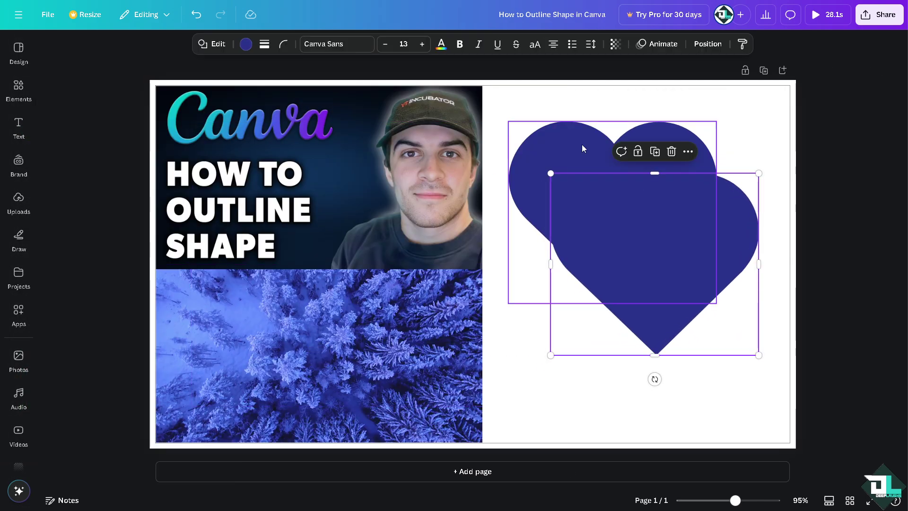
pyautogui.click(246, 44)
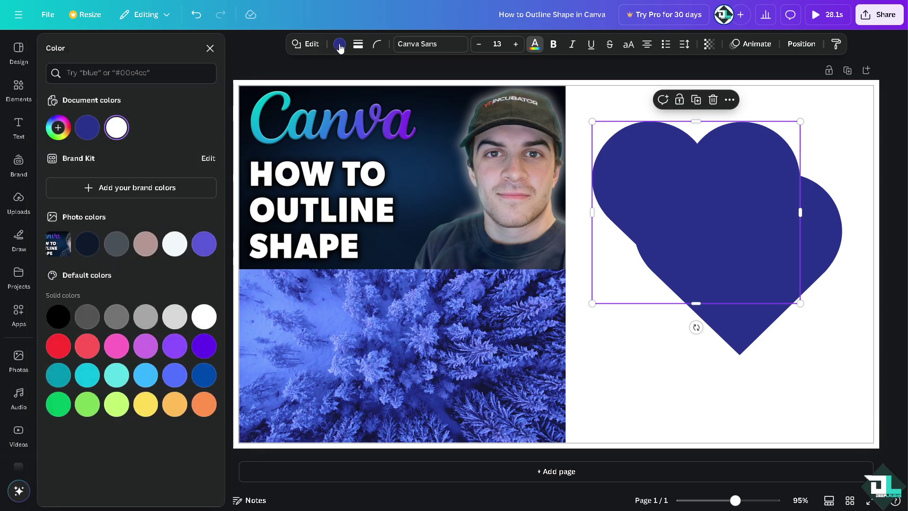
pyautogui.click(756, 137)
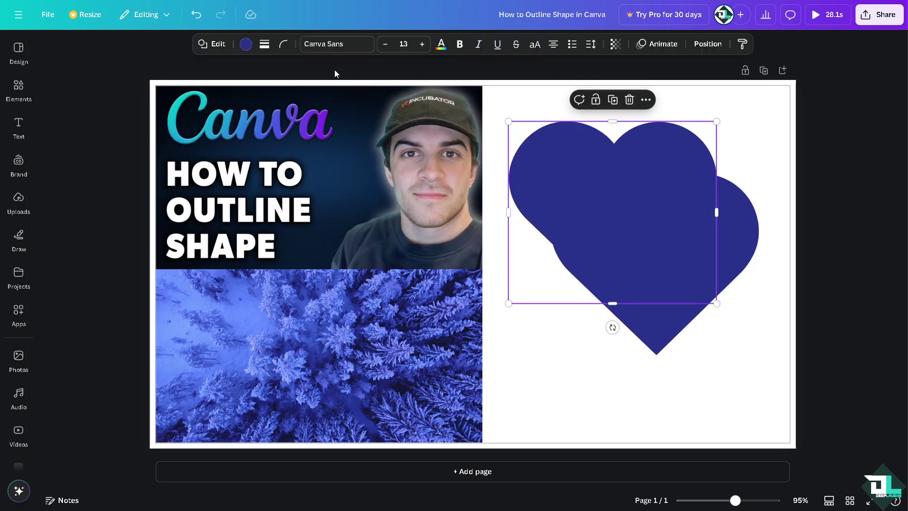
# - Fill the duplicate heart with white and scale it down slightly, placing it over the blue heart
pyautogui.click(246, 44)
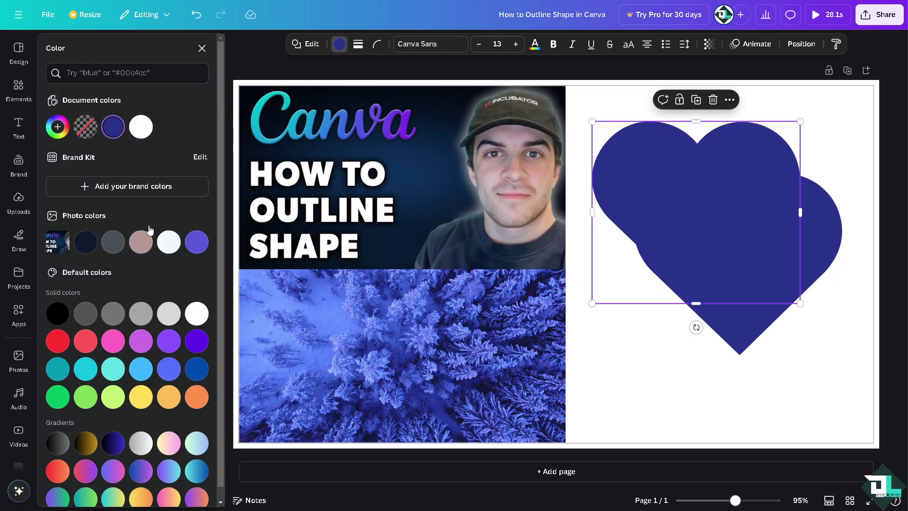
pyautogui.click(141, 127)
pyautogui.moveTo(626, 175)
pyautogui.mouseDown()
pyautogui.moveTo(656, 208)
pyautogui.moveTo(665, 191)
pyautogui.moveTo(668, 241)
pyautogui.moveTo(648, 176)
pyautogui.moveTo(626, 170)
pyautogui.mouseUp()
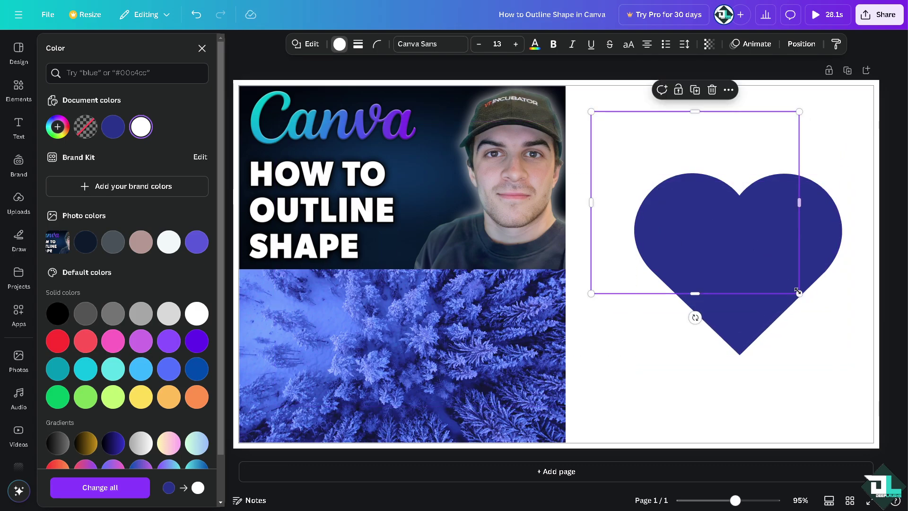
pyautogui.moveTo(798, 292); pyautogui.dragTo(774, 270)
pyautogui.moveTo(683, 155); pyautogui.dragTo(743, 221)
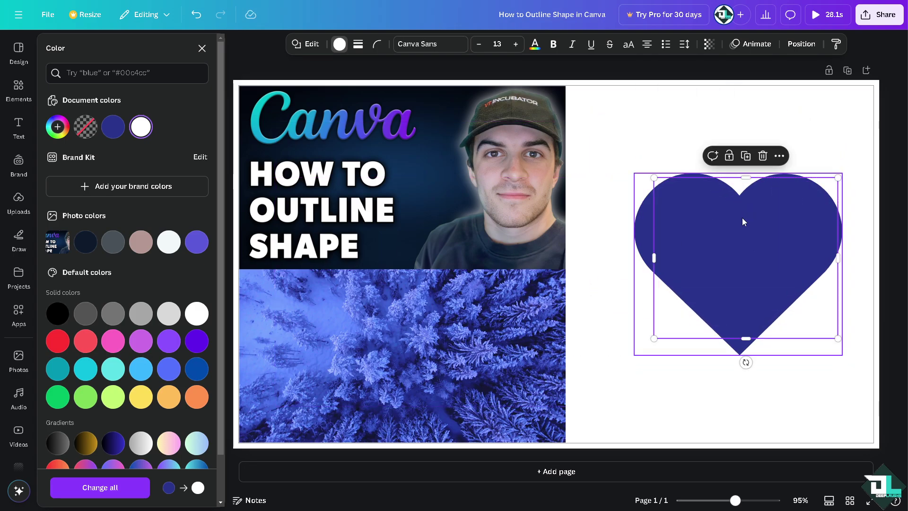
# - Send the blue heart one layer backward and center the white heart inside it to form a heart outline
pyautogui.rightClick(693, 219)
pyautogui.moveTo(753, 337)
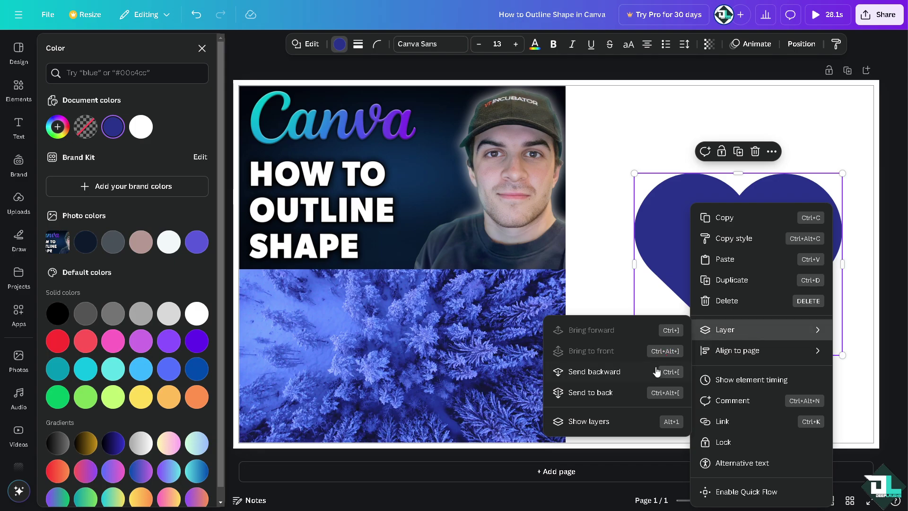
pyautogui.click(620, 372)
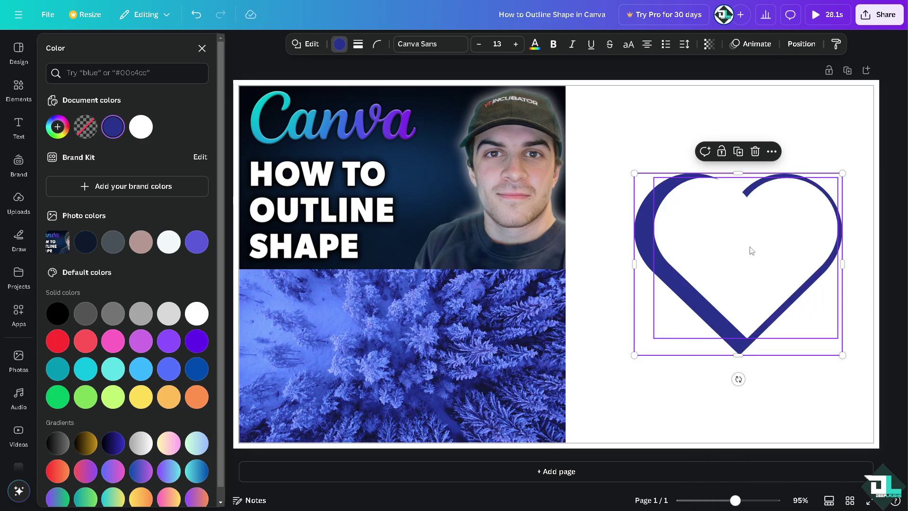
pyautogui.moveTo(750, 249); pyautogui.dragTo(727, 235)
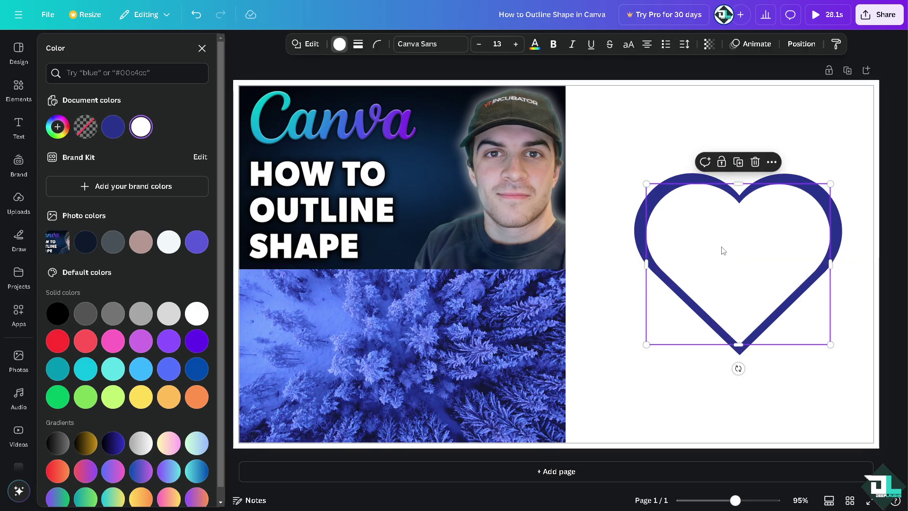
# - Group the white and blue hearts and move the group up beside the thumbnail image
pyautogui.click(640, 156)
pyautogui.click(724, 235)
pyautogui.keyDown('shift'); pyautogui.click(644, 219); pyautogui.keyUp('shift')
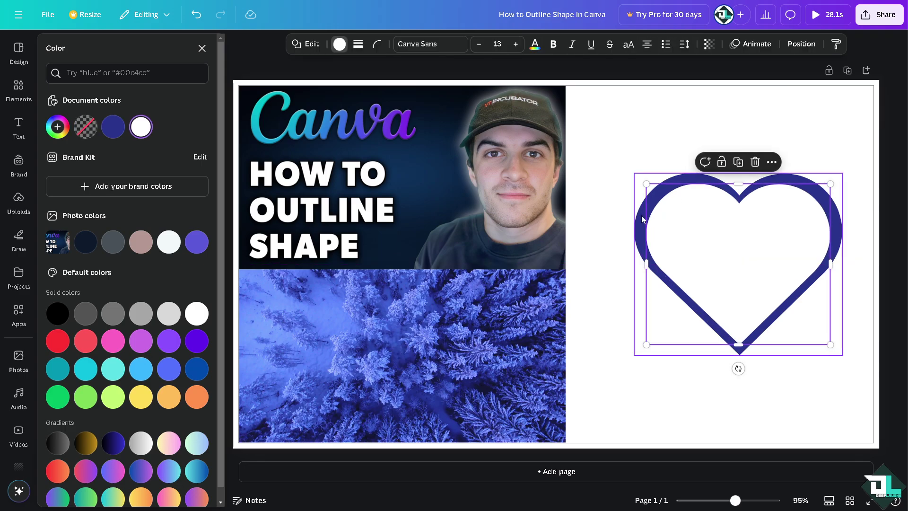
pyautogui.click(714, 150)
pyautogui.moveTo(709, 226); pyautogui.dragTo(654, 160)
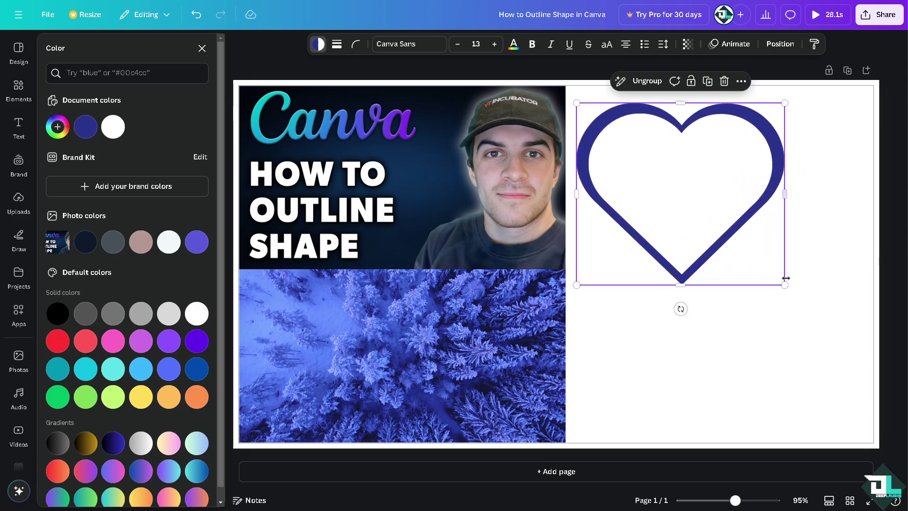
# - Scale down the grouped heart outline and move it to the blank area's upper corner beside the thumbnail image
pyautogui.moveTo(786, 285); pyautogui.dragTo(733, 240)
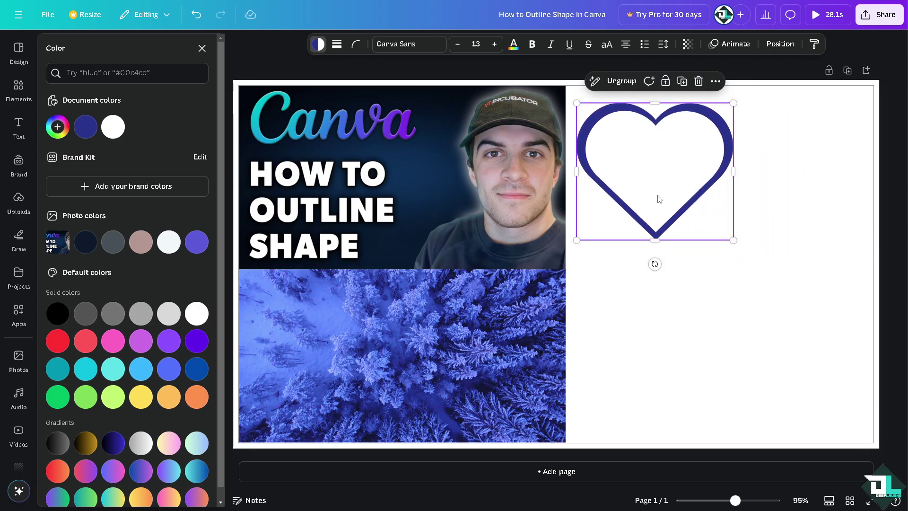
pyautogui.moveTo(660, 199); pyautogui.dragTo(628, 195)
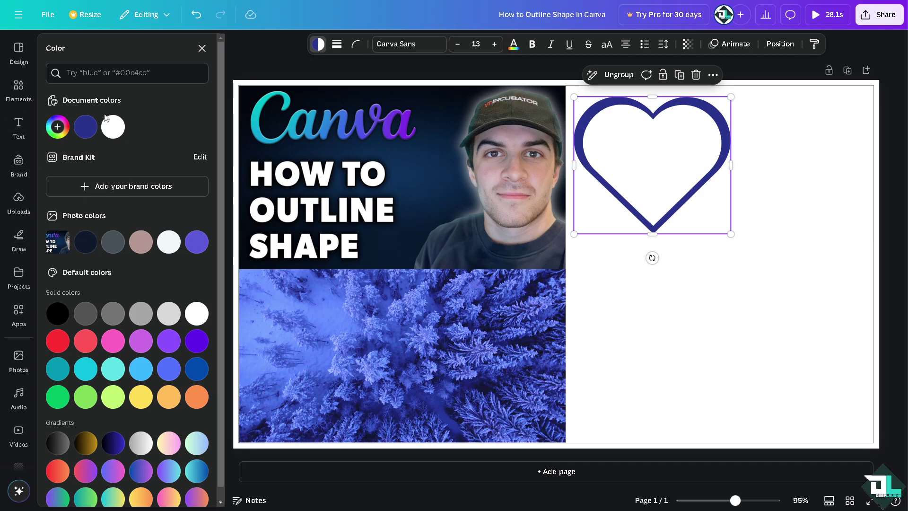
pyautogui.click(202, 47)
pyautogui.click(594, 318)
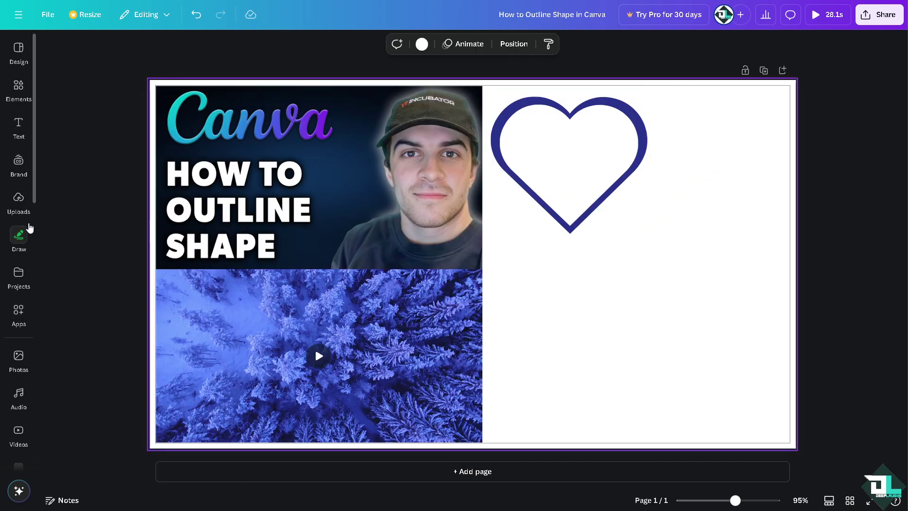
# - Add an up arrow shape from the basic shapes, scale it down and place it beneath the heart outline
pyautogui.click(19, 126)
pyautogui.click(17, 93)
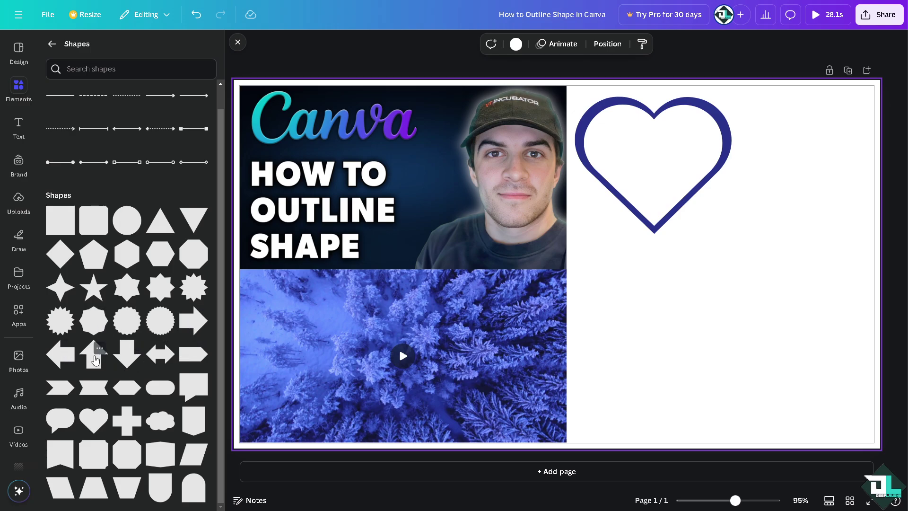
pyautogui.click(93, 354)
pyautogui.click(692, 276)
pyautogui.moveTo(562, 258); pyautogui.dragTo(671, 312)
pyautogui.moveTo(719, 264); pyautogui.dragTo(744, 239)
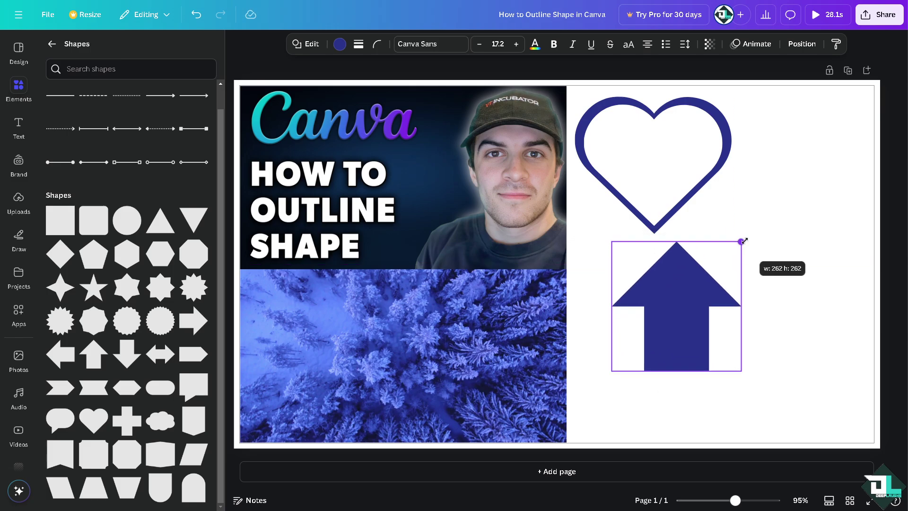
pyautogui.moveTo(685, 298); pyautogui.dragTo(675, 307)
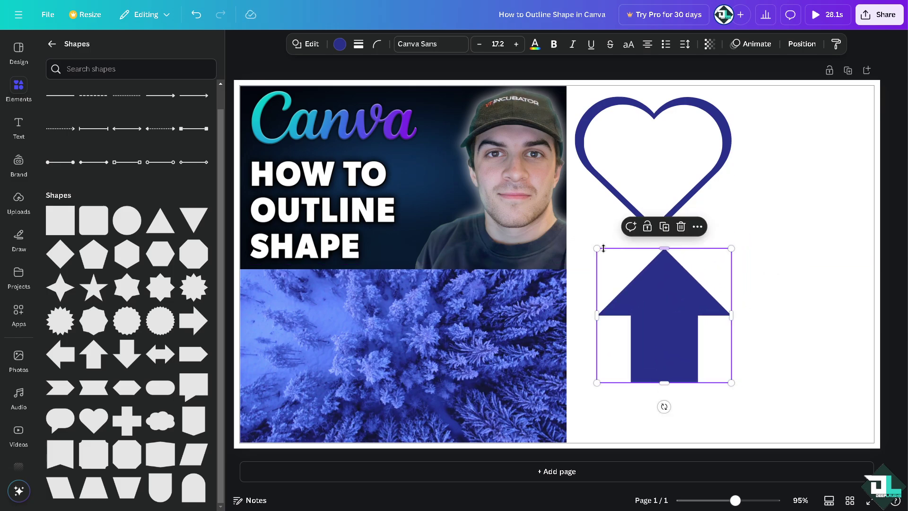
# - Give the arrow a solid border with weight 12 and align its left edge with the heart above
pyautogui.click(358, 48)
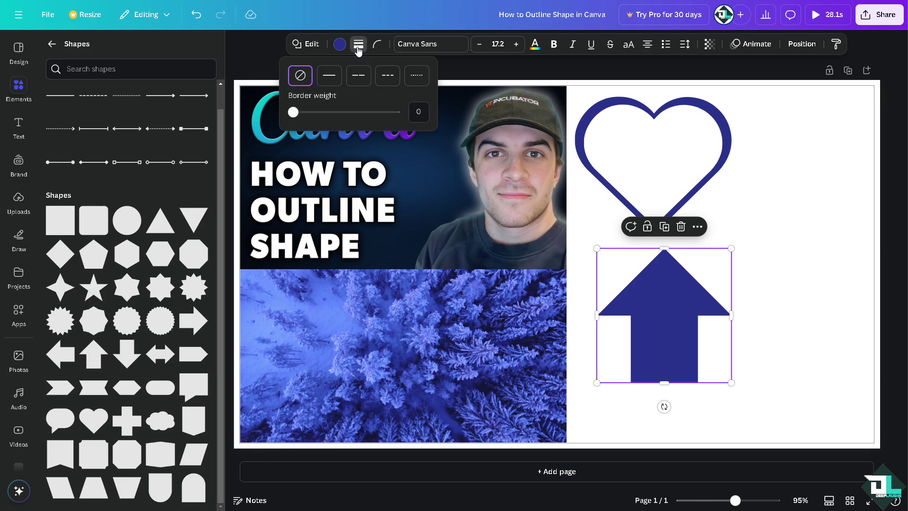
pyautogui.moveTo(329, 113)
pyautogui.mouseDown()
pyautogui.moveTo(343, 114)
pyautogui.moveTo(304, 111)
pyautogui.moveTo(325, 111)
pyautogui.mouseUp()
pyautogui.moveTo(338, 113); pyautogui.dragTo(305, 113)
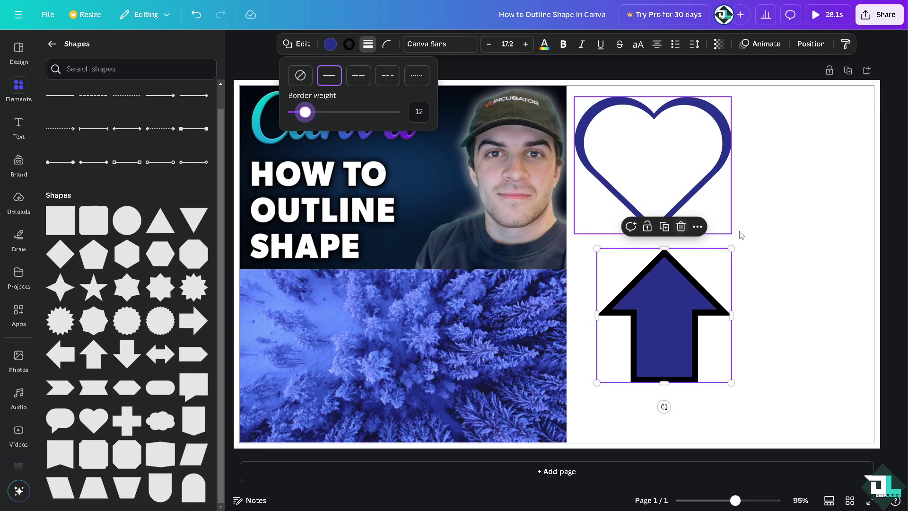
pyautogui.click(668, 277)
pyautogui.moveTo(668, 278); pyautogui.dragTo(646, 273)
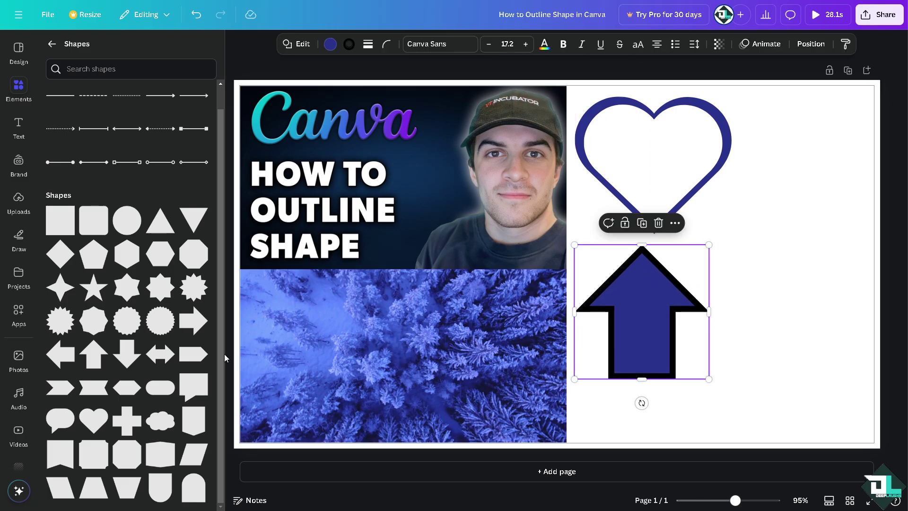
pyautogui.click(756, 234)
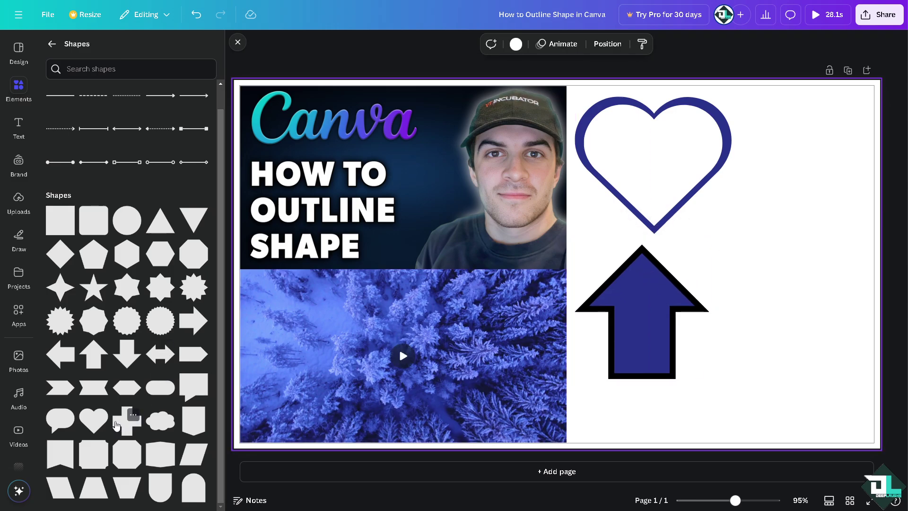
# - Add a plus-shaped cross, scale it down and place it to the right of the arrow
pyautogui.click(116, 425)
pyautogui.moveTo(568, 258); pyautogui.dragTo(789, 308)
pyautogui.moveTo(739, 263); pyautogui.dragTo(720, 239)
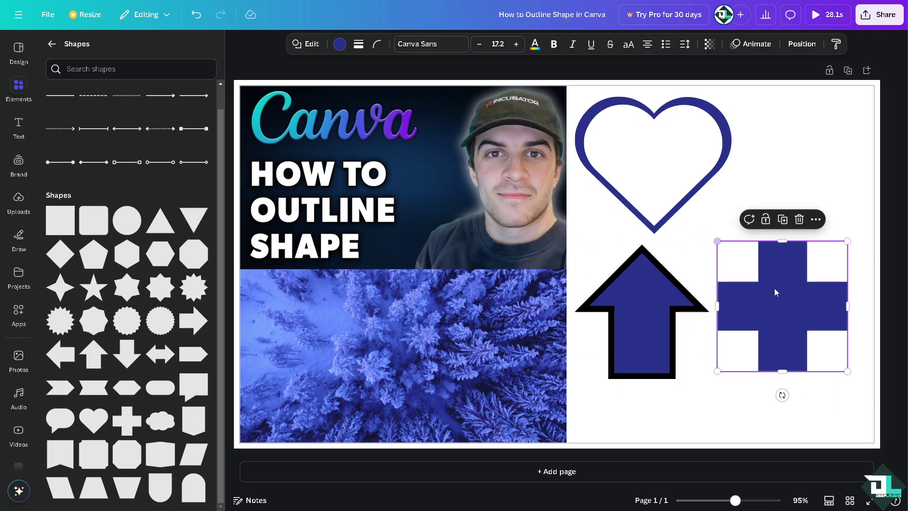
pyautogui.moveTo(781, 306); pyautogui.dragTo(788, 314)
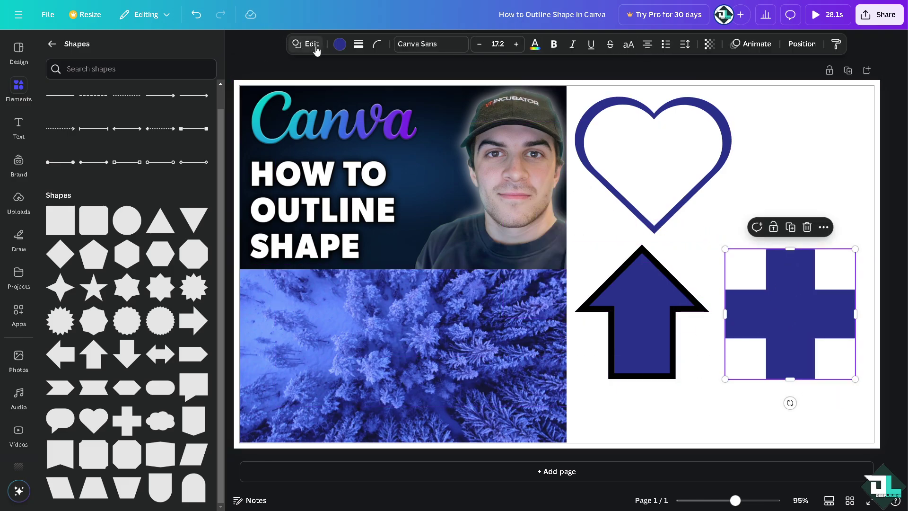
# - Remove the cross's fill color and give it a solid border with weight 17
pyautogui.click(359, 45)
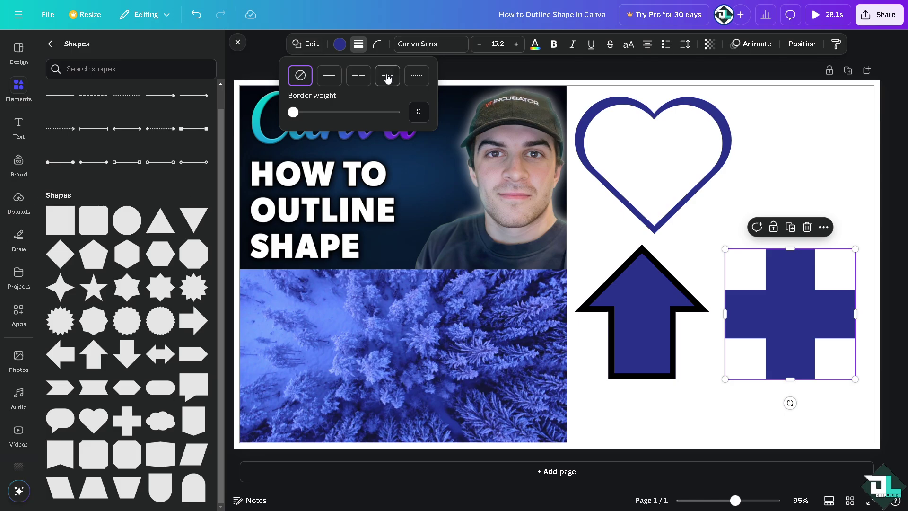
pyautogui.click(339, 44)
pyautogui.click(339, 45)
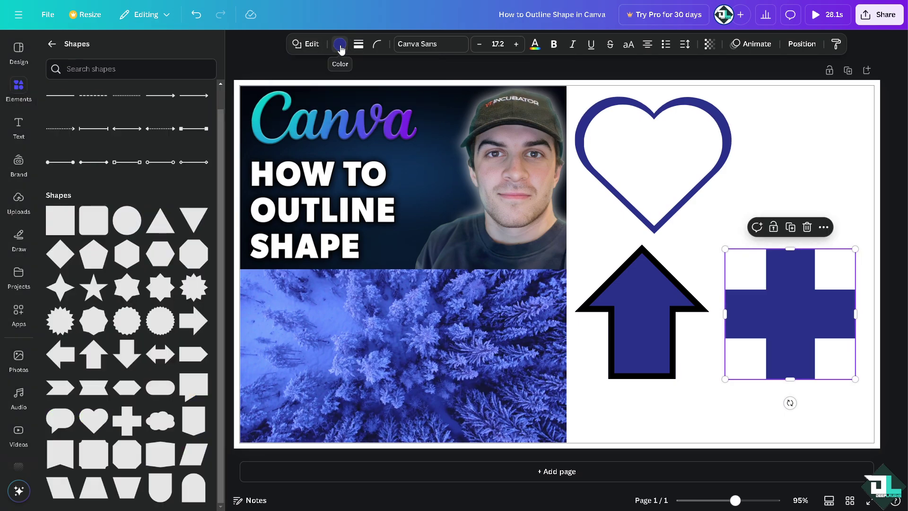
pyautogui.click(339, 44)
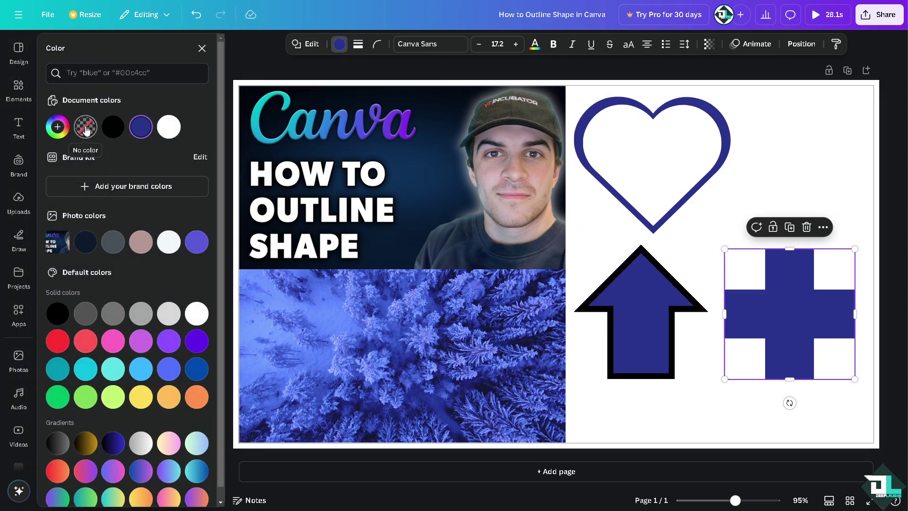
pyautogui.click(85, 128)
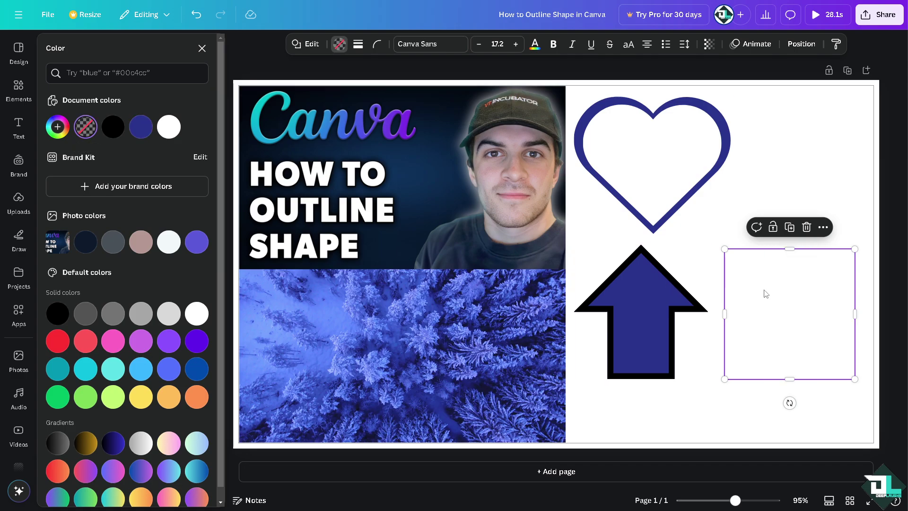
pyautogui.click(359, 46)
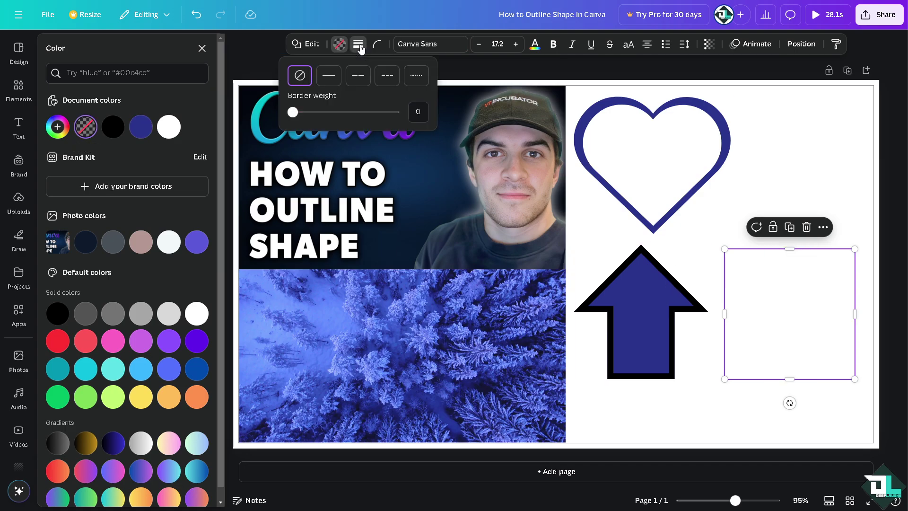
pyautogui.moveTo(299, 114)
pyautogui.mouseDown()
pyautogui.moveTo(321, 117)
pyautogui.moveTo(310, 114)
pyautogui.mouseUp()
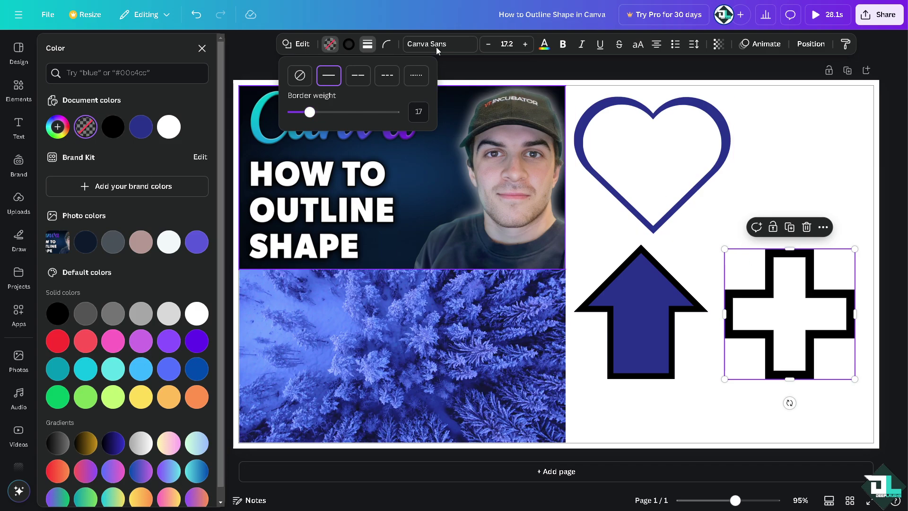
# - Try several border colors on the cross, settle on solid green, and deselect it
pyautogui.click(348, 44)
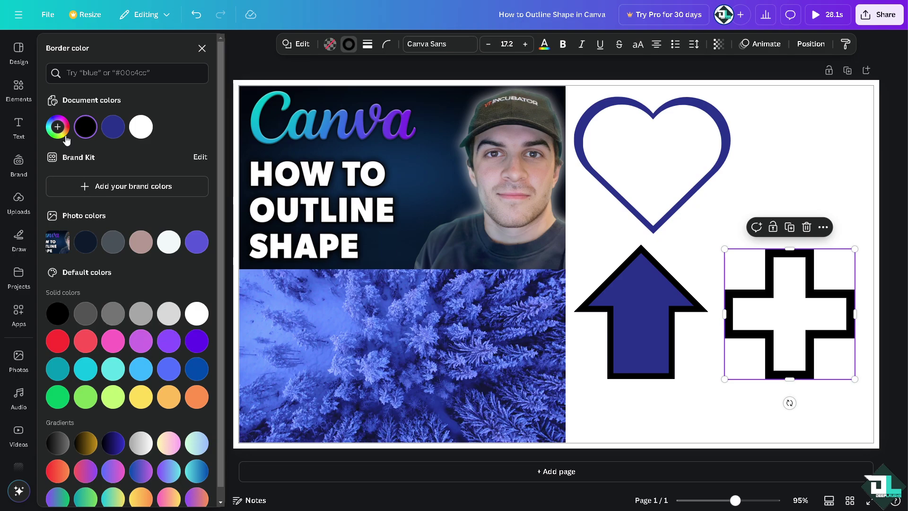
pyautogui.click(113, 341)
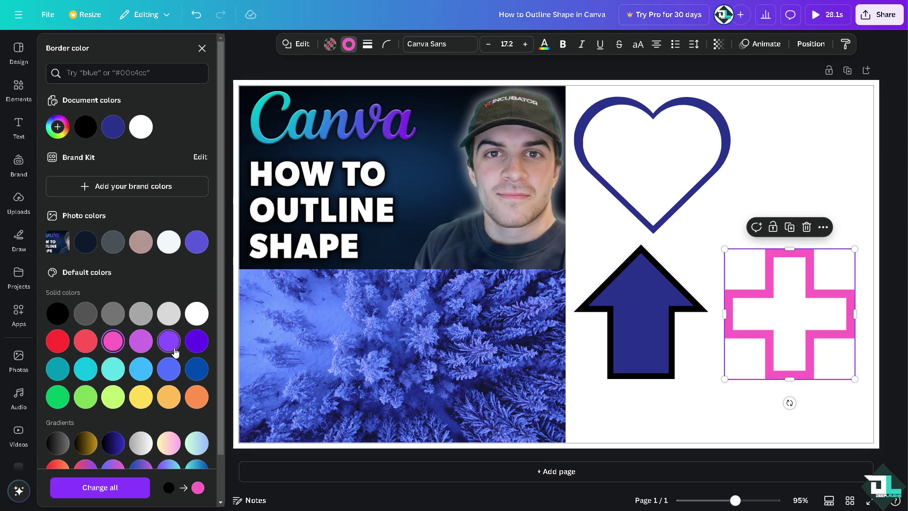
pyautogui.click(197, 351)
pyautogui.scroll(-1, 199, 359)
pyautogui.click(196, 353)
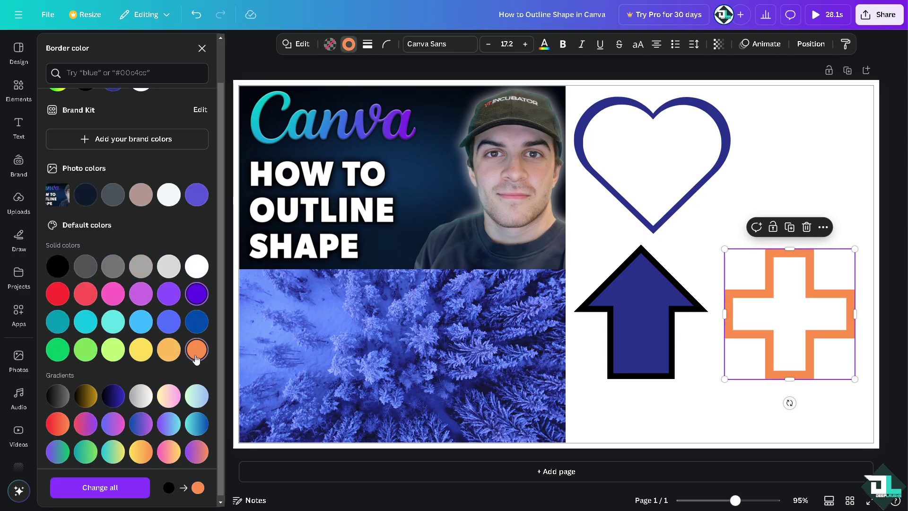
pyautogui.click(169, 350)
pyautogui.click(113, 349)
pyautogui.click(57, 350)
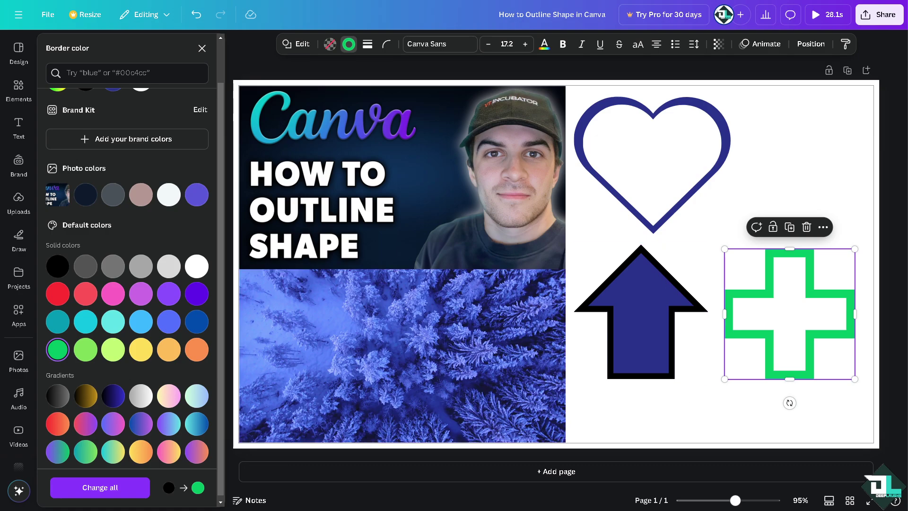
pyautogui.press('Escape')
pyautogui.click(238, 42)
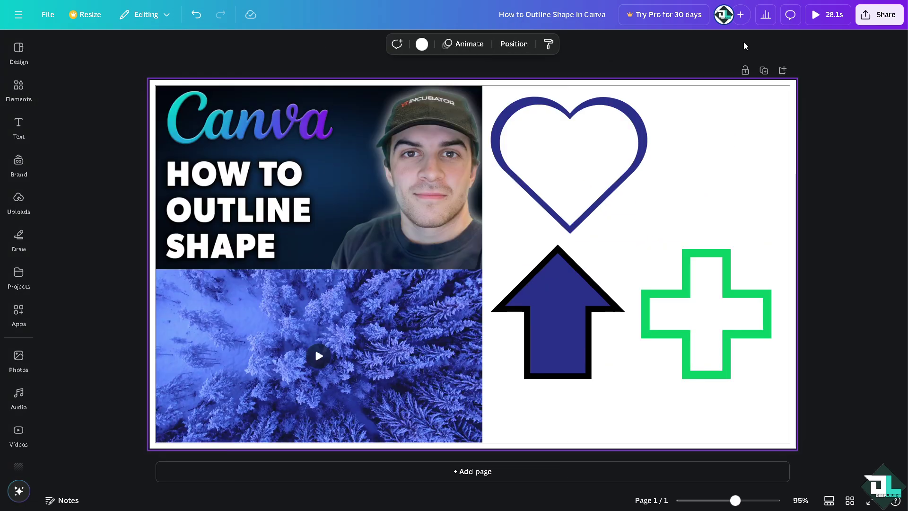
# - Preview the finished page with its video playing, and return to the editor
pyautogui.click(822, 15)
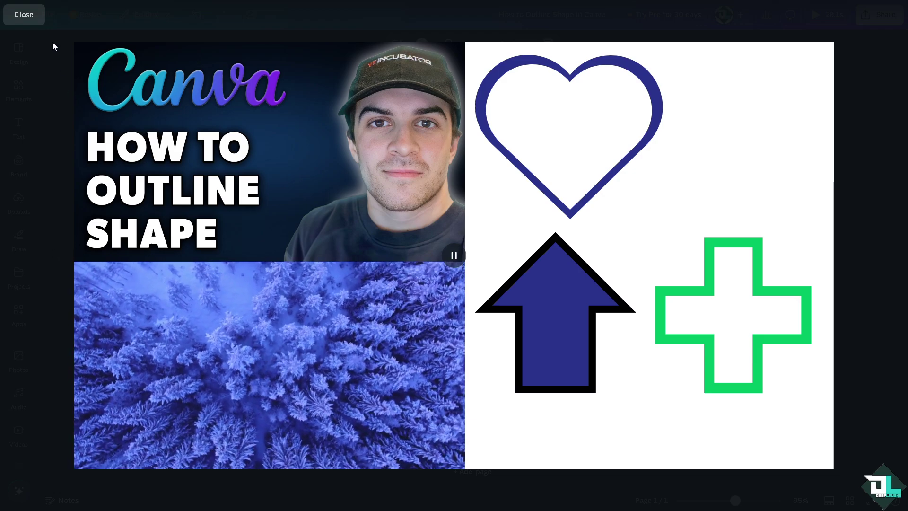
pyautogui.click(25, 20)
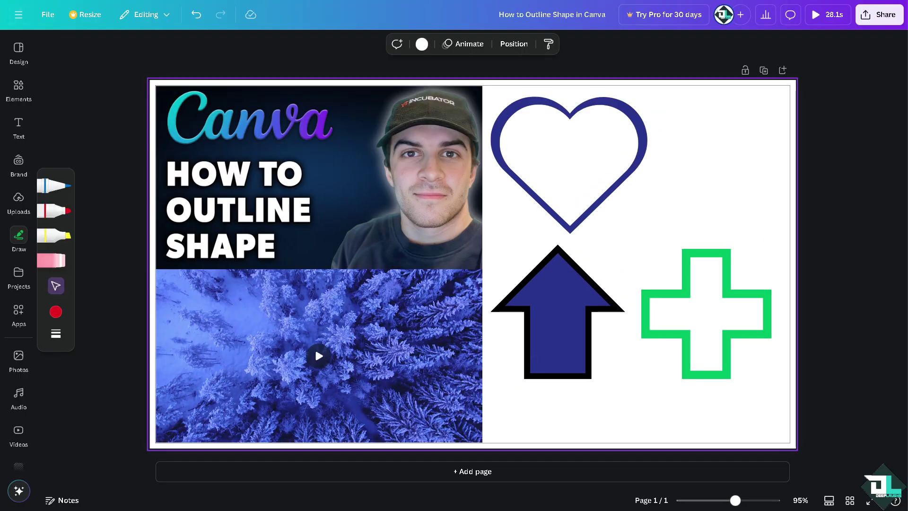
pyautogui.press('Escape')
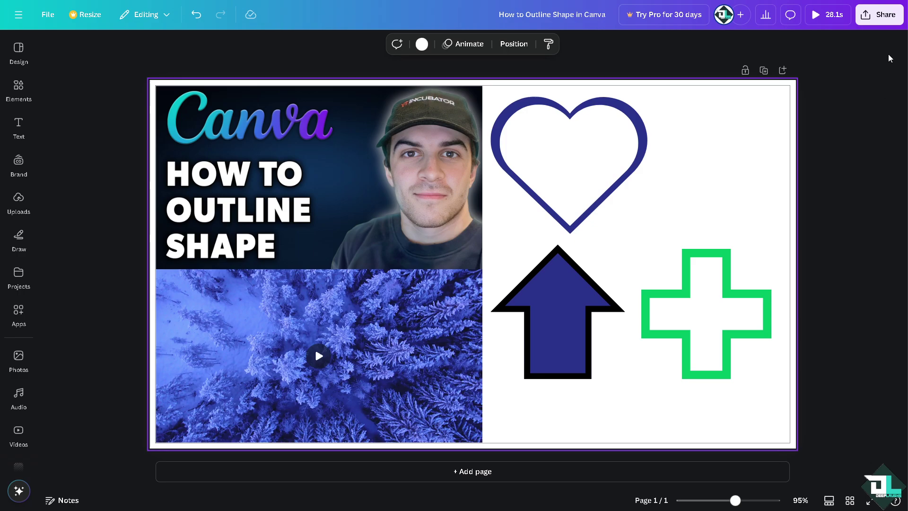
# - Review the file types offered for downloading the design, and return to the sharing options
pyautogui.click(885, 16)
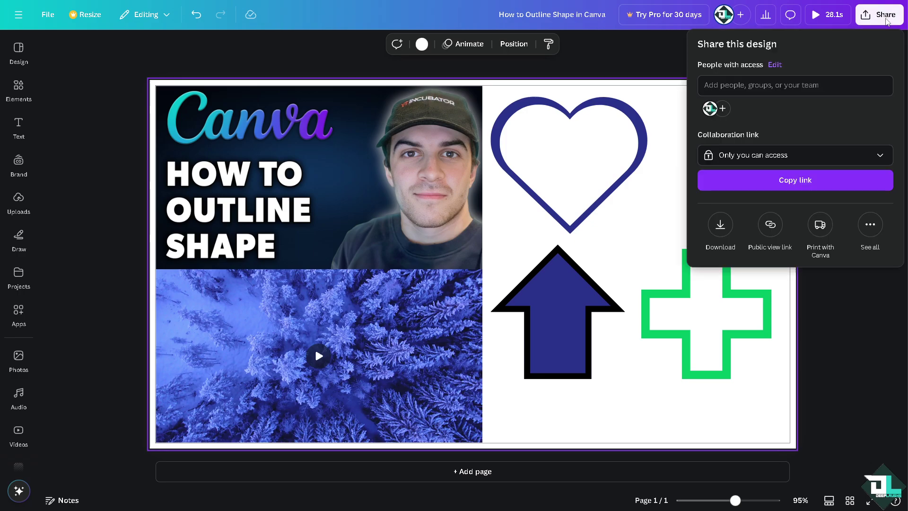
pyautogui.click(721, 225)
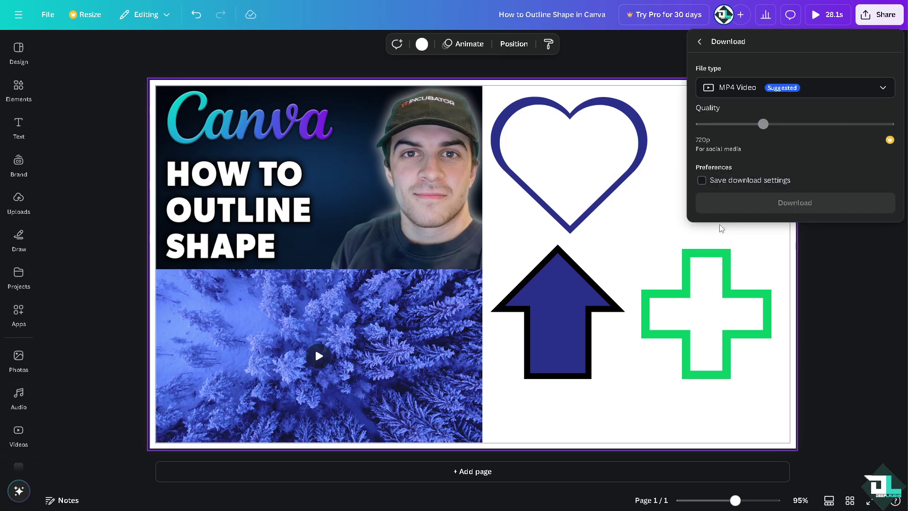
pyautogui.click(752, 98)
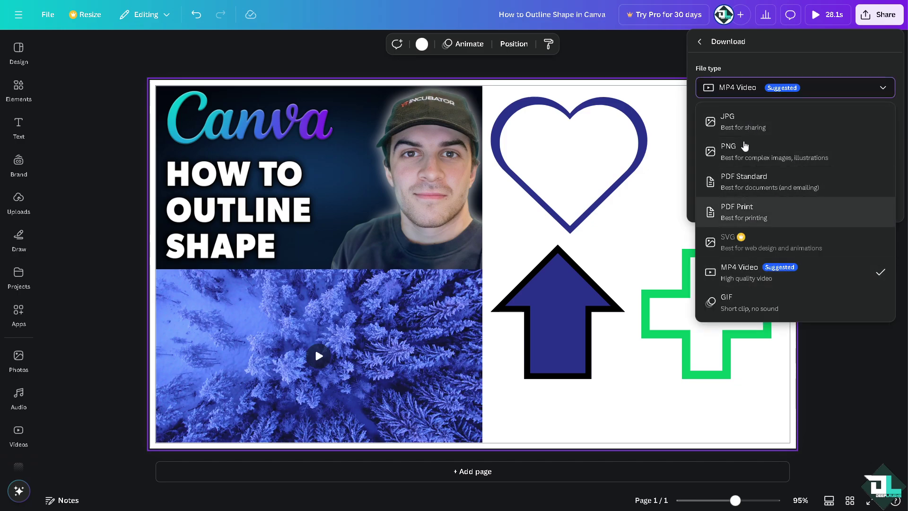
pyautogui.click(701, 44)
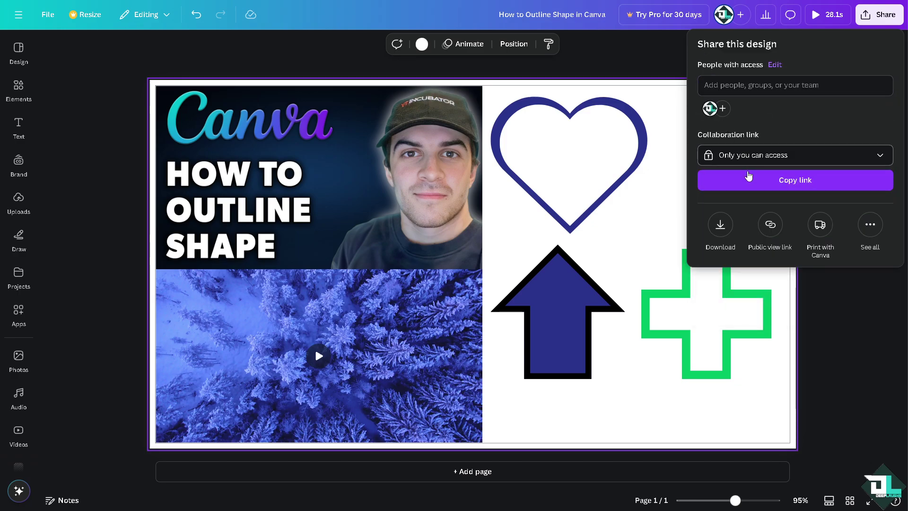
# - Set the collaboration link's access to Anyone with the link and copy the link
pyautogui.click(753, 155)
pyautogui.click(740, 224)
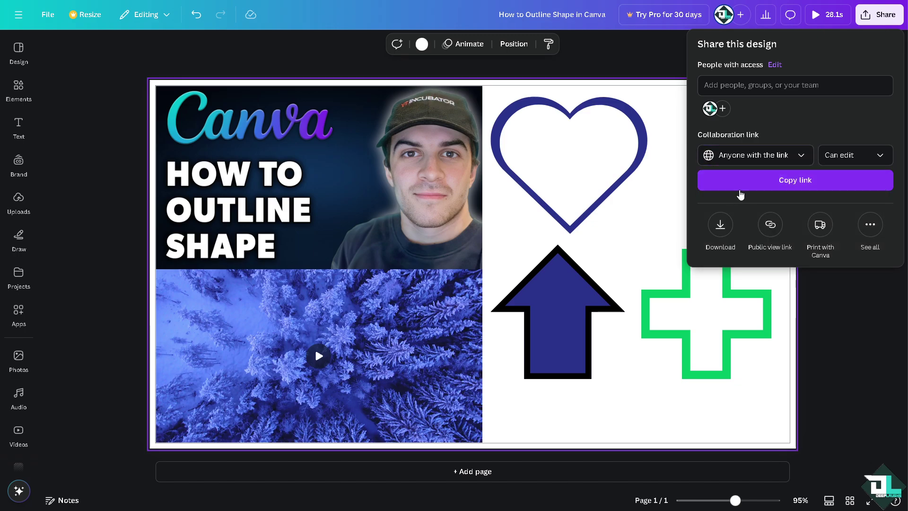
pyautogui.click(741, 184)
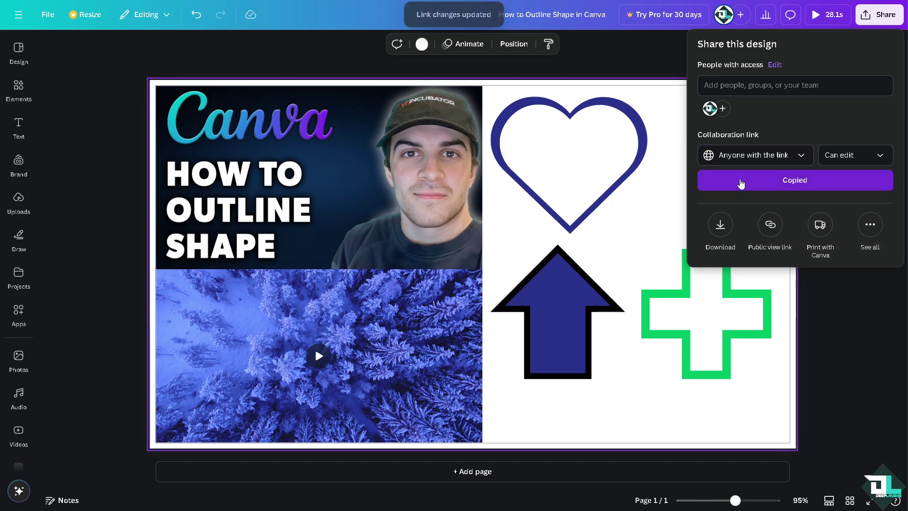
pyautogui.click(616, 56)
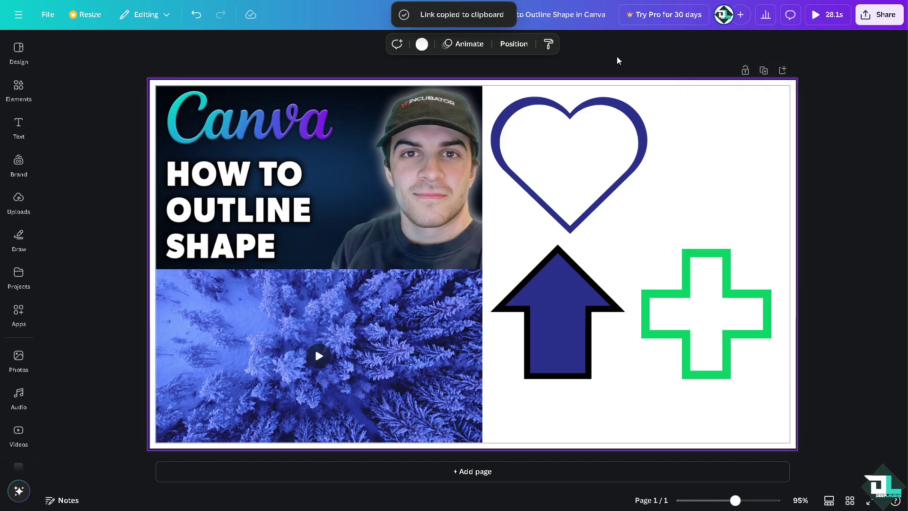
# - Play the snowy forest video on the page
pyautogui.click(320, 355)
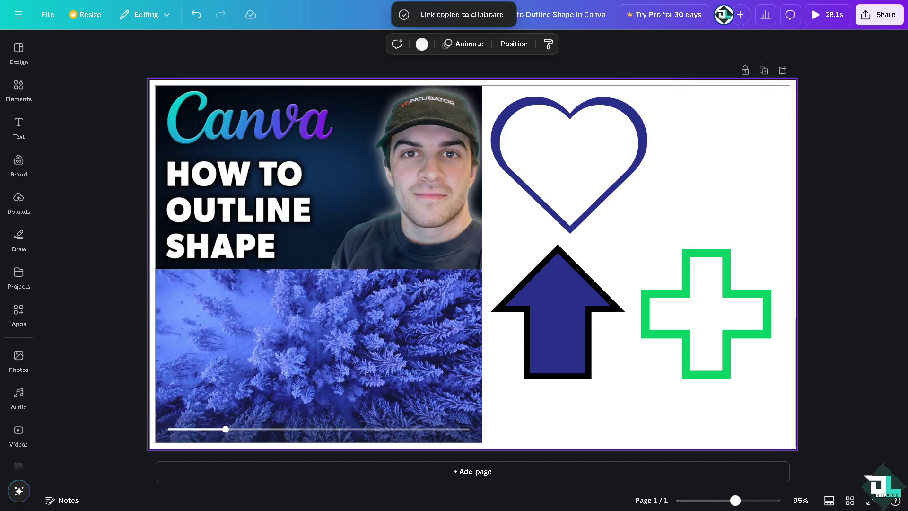